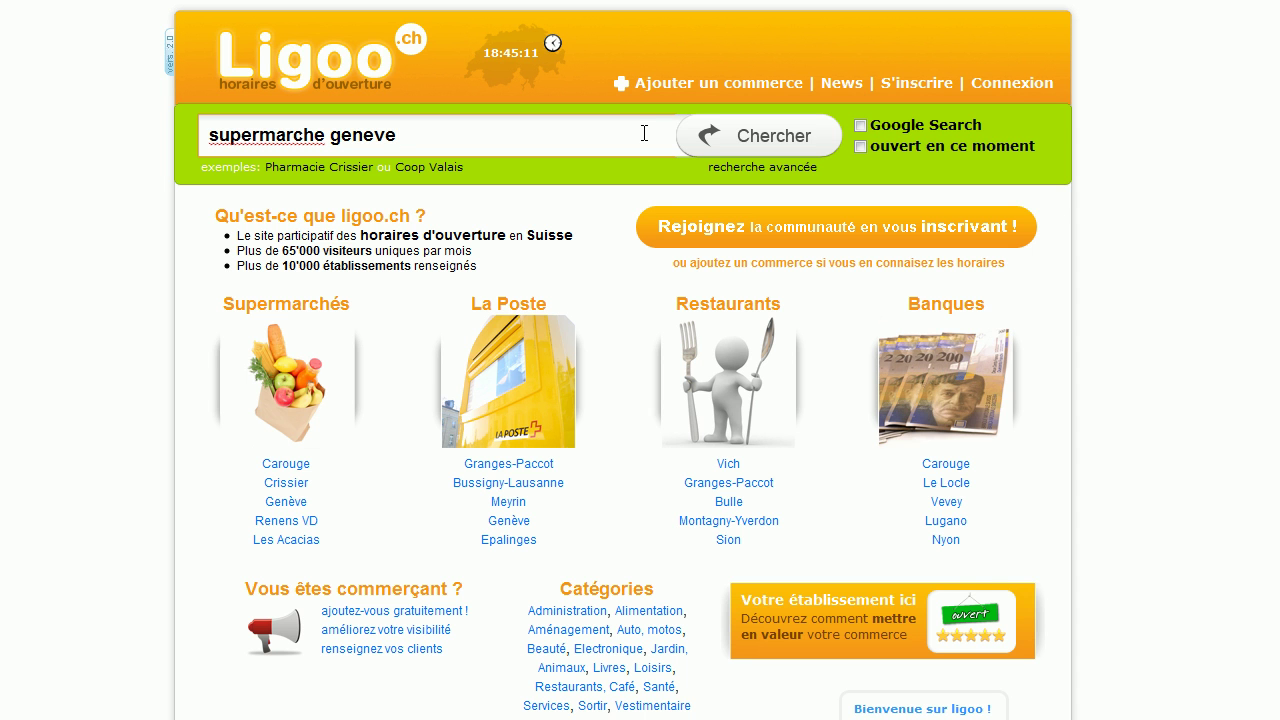
- Run the search for "supermarche geneve" to list matching establishments with their opening hours and map
key("Return")
mouse_move(527, 283)
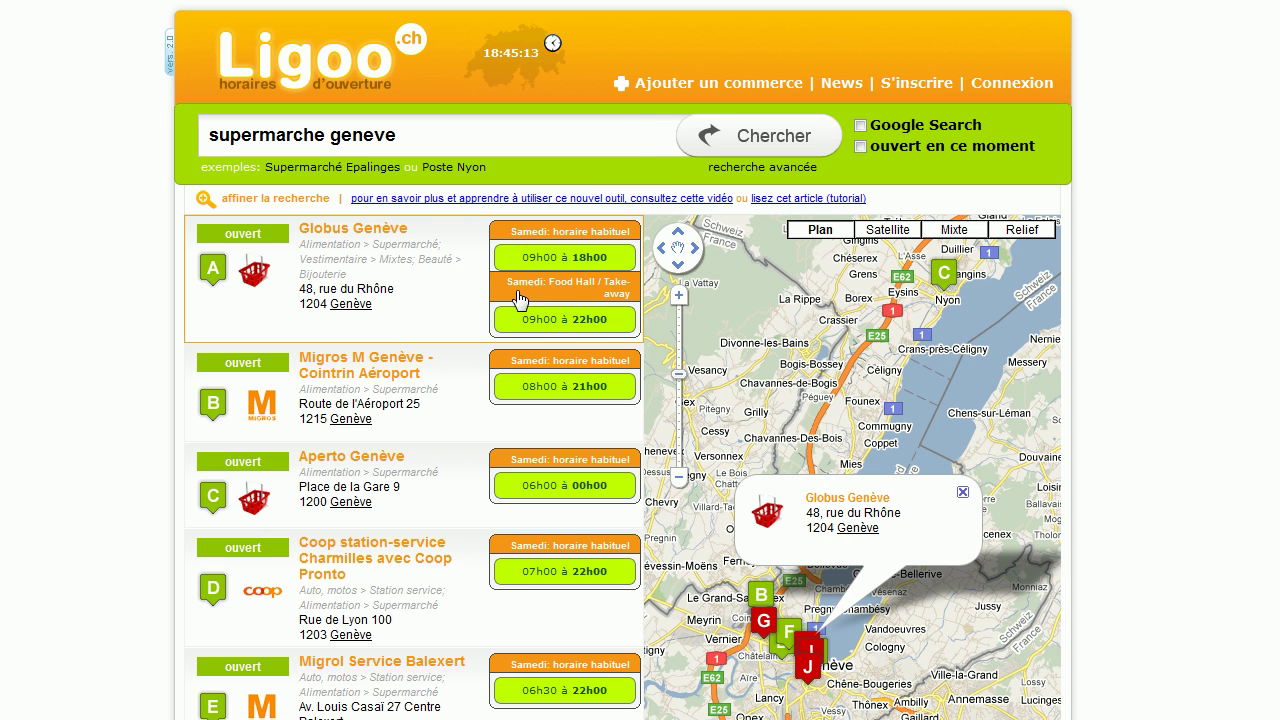
mouse_move(546, 437)
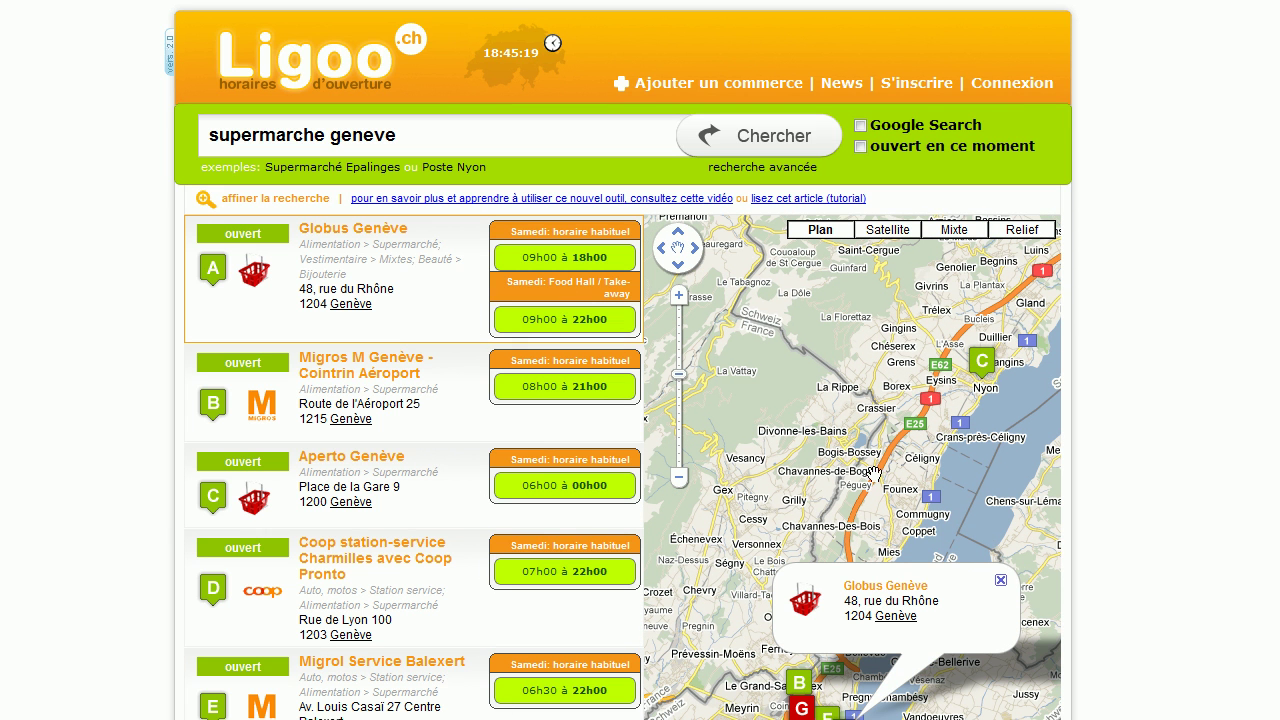
- Move and zoom the results map in on the markers around Geneva, and preview the Migros M Genève - Cointrin Aéroport entry
left_click_drag(874, 473, 904, 295)
left_click(904, 297)
scroll(897, 518, "up", 1)
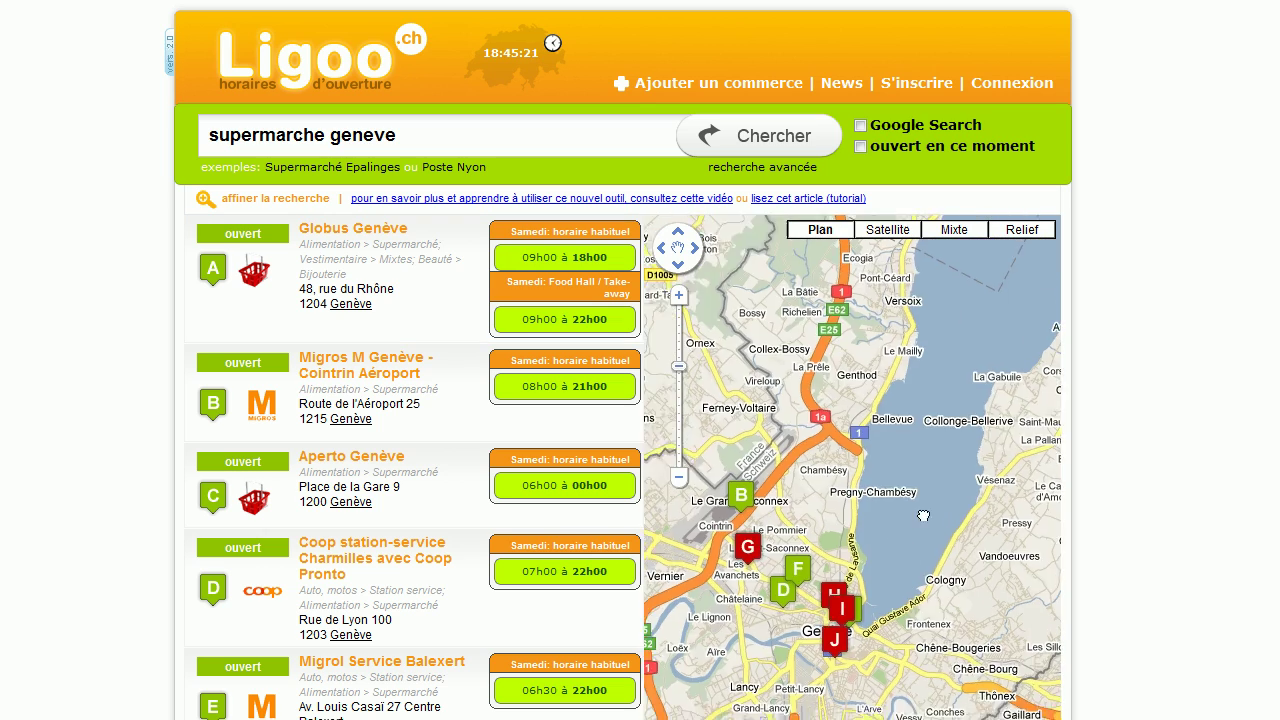
mouse_move(213, 402)
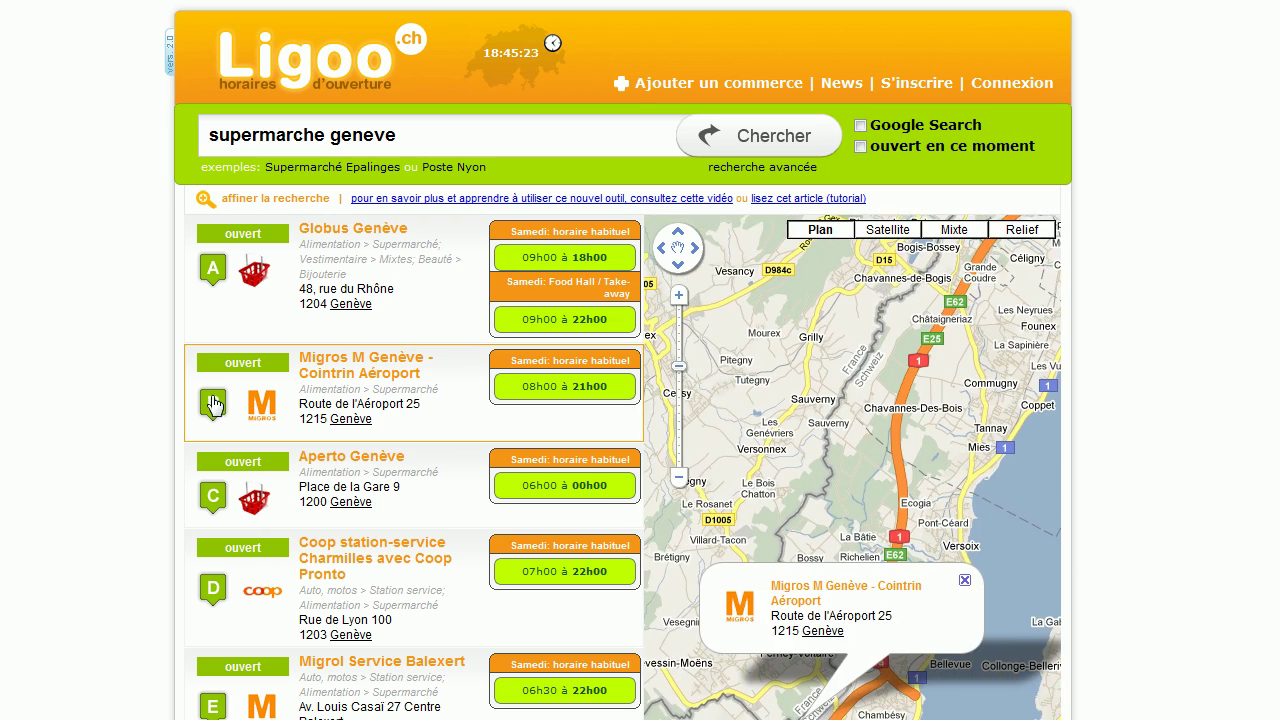
mouse_move(550, 335)
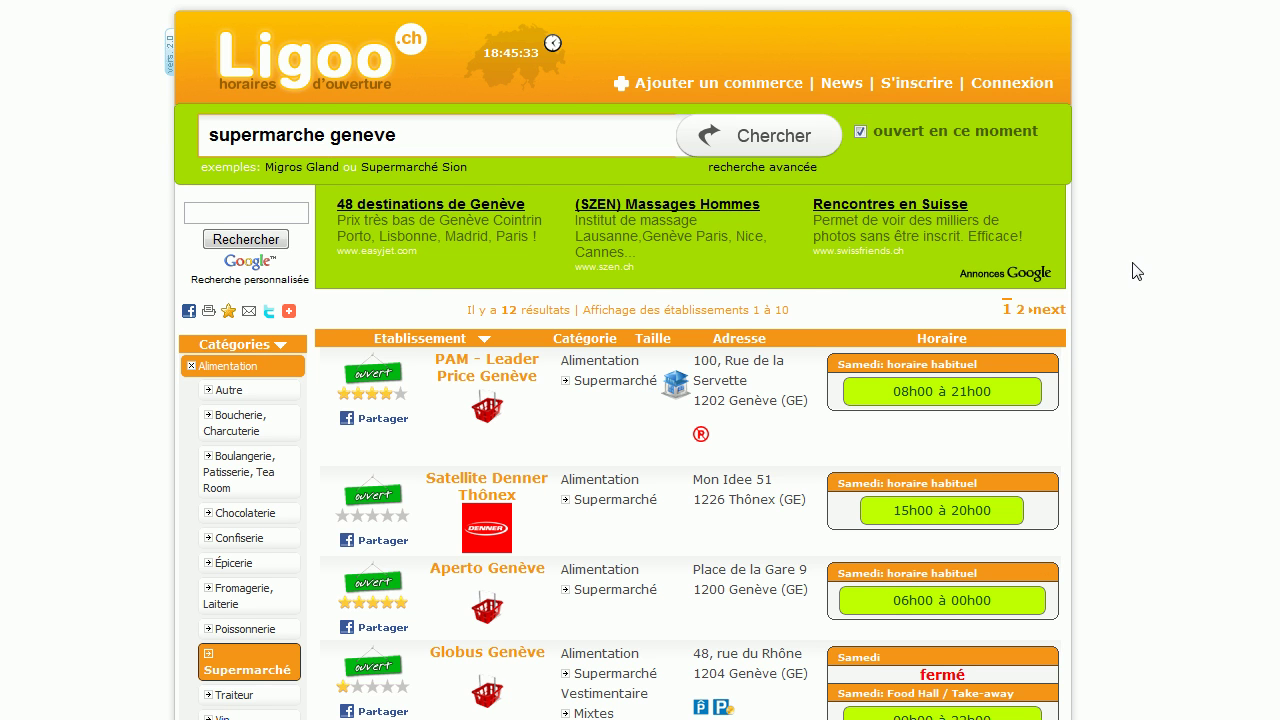
- Compare the older table-style results for "supermarche geneve" with the new list-and-map results
scroll(1137, 266, "down", 5)
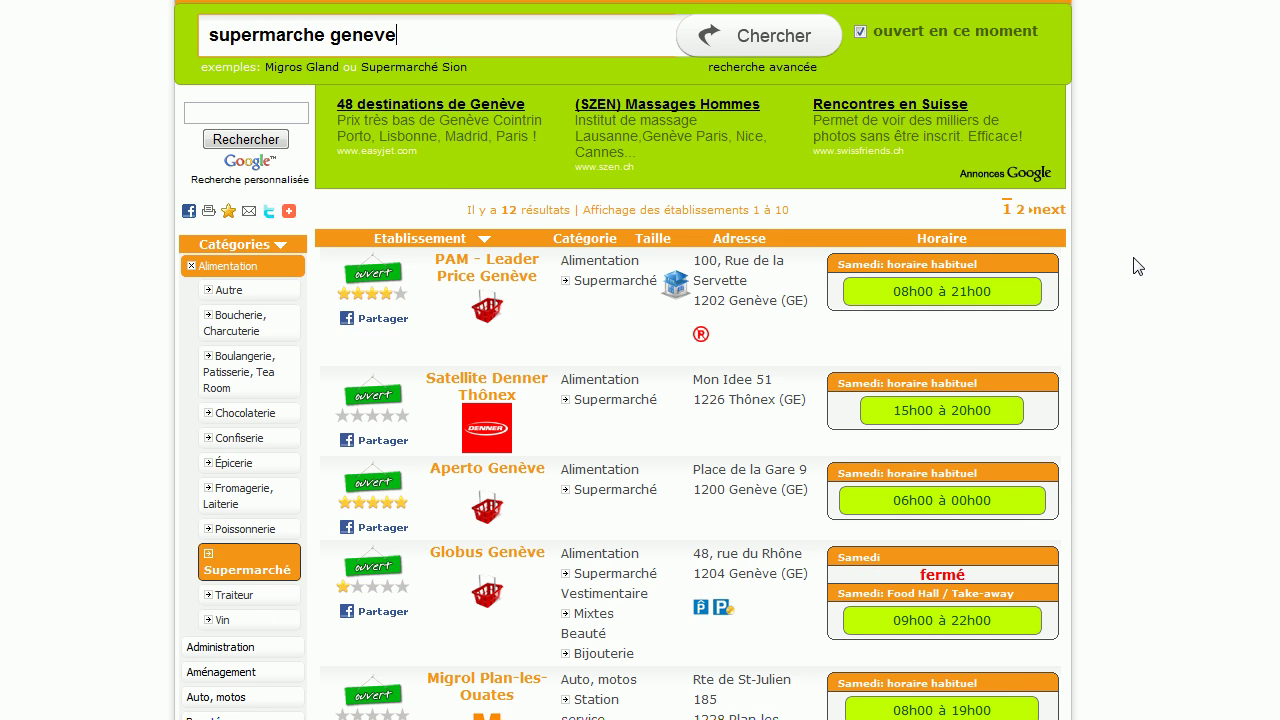
scroll(1137, 266, "down", 1)
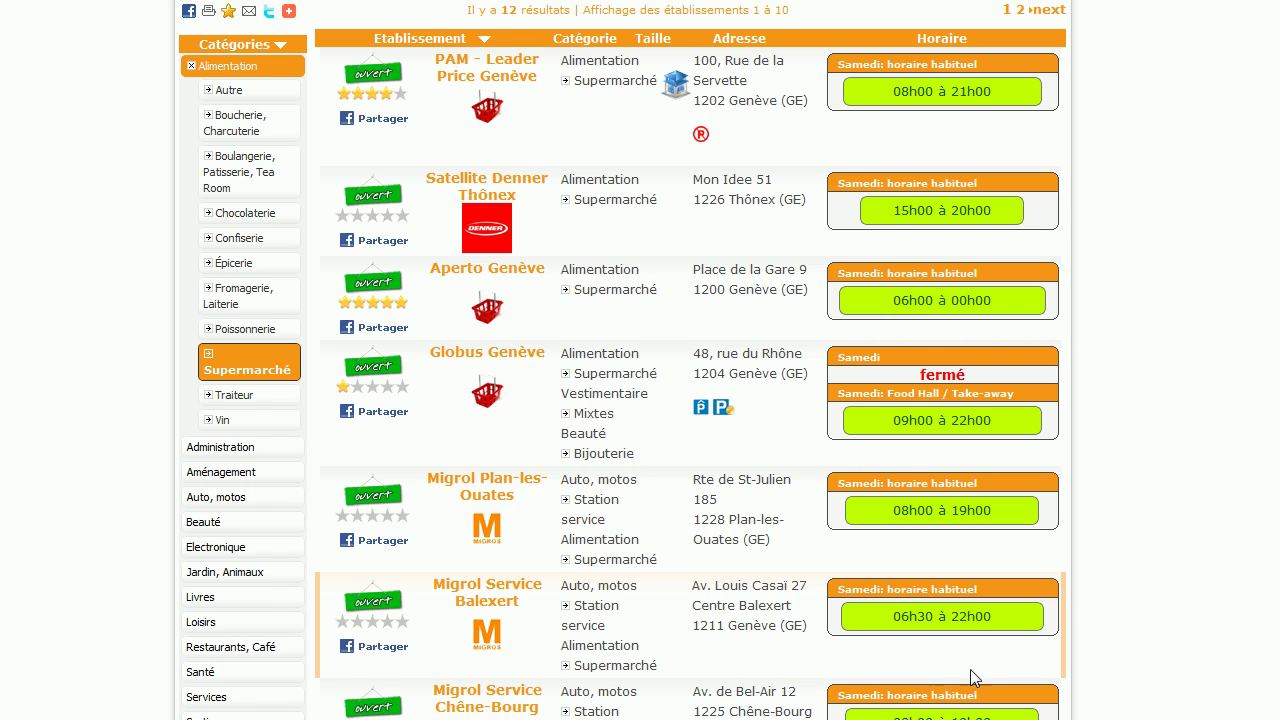
scroll(1133, 472, "up", 3)
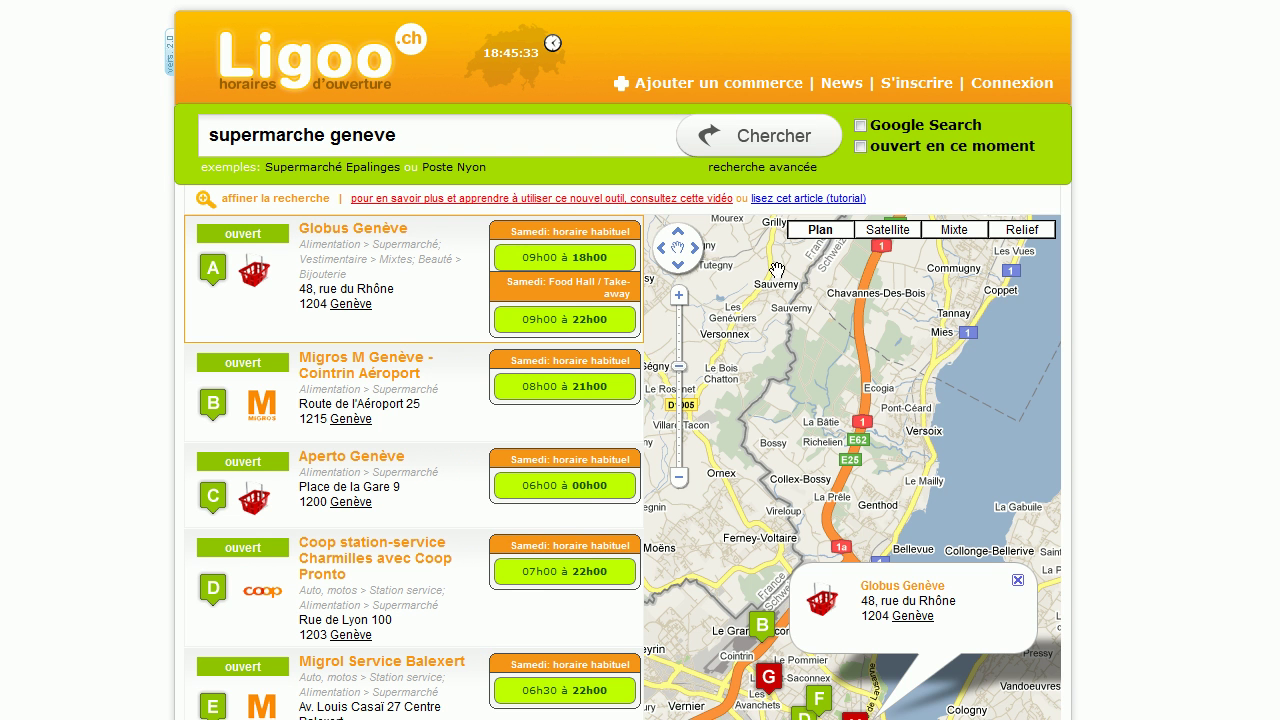
mouse_move(428, 708)
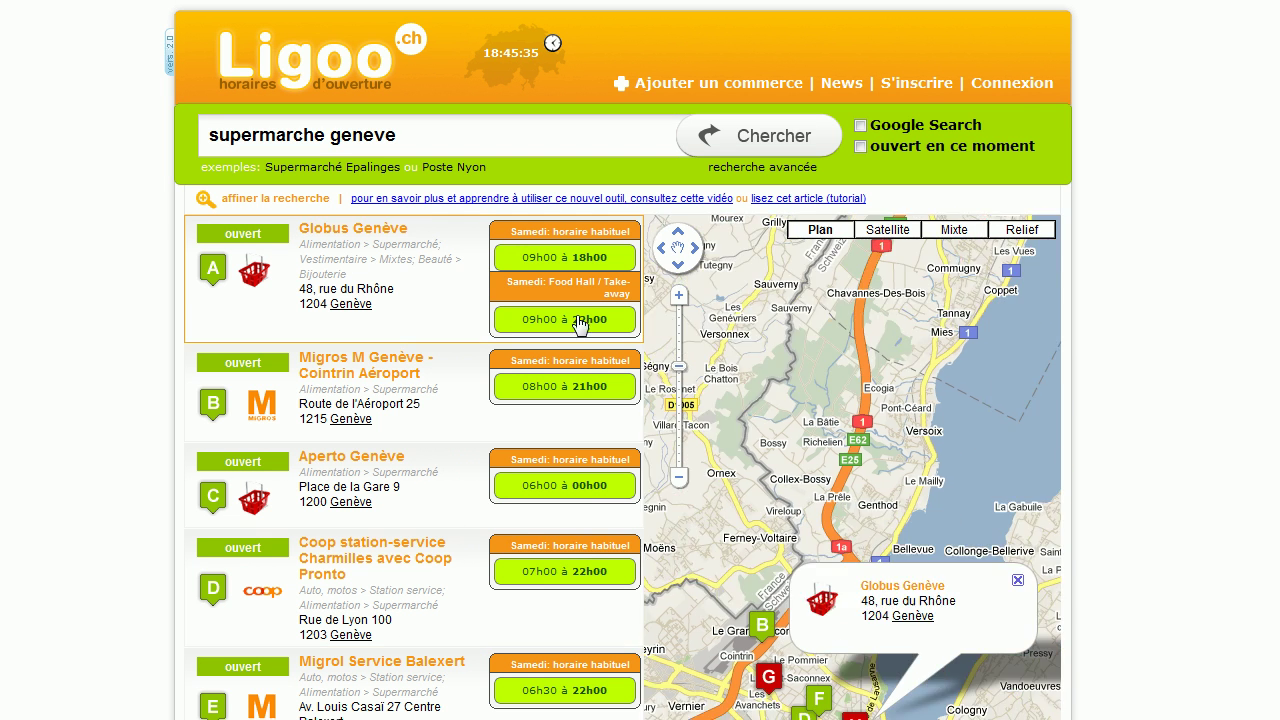
scroll(1074, 330, "down", 3)
scroll(1074, 330, "up", 3)
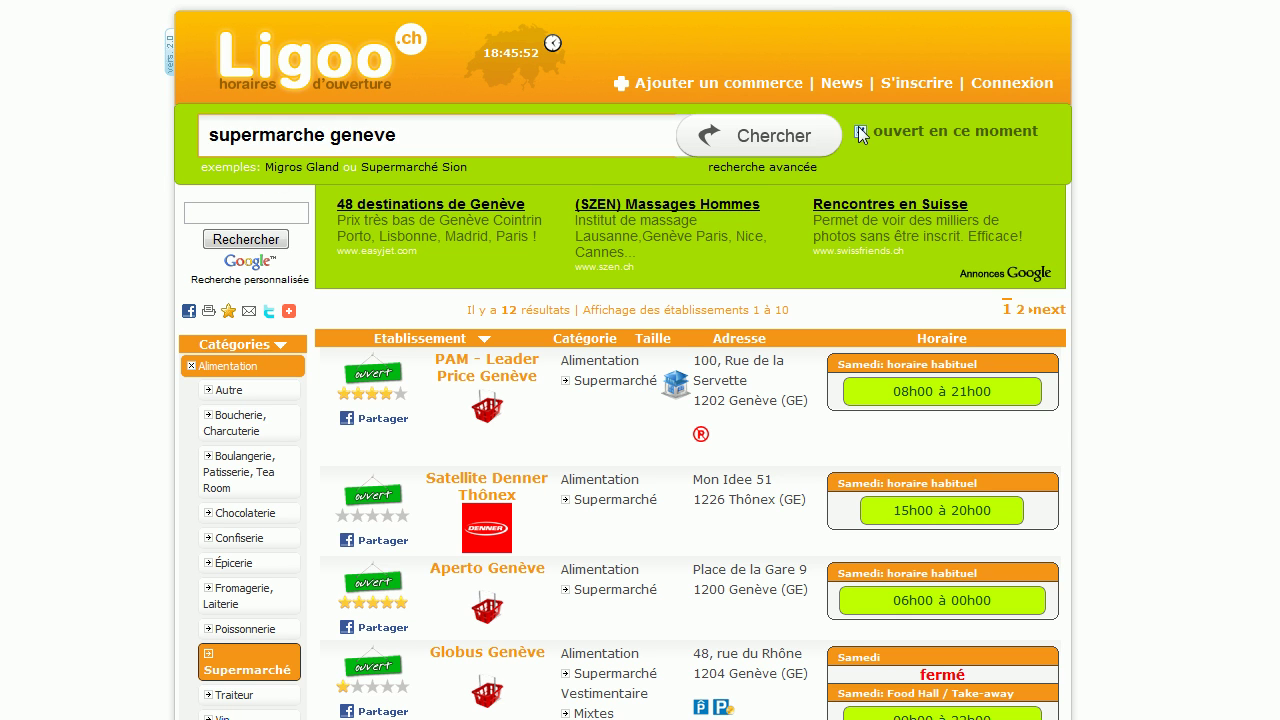
- Turn off "ouvert en ce moment" on the older results page, rerun the "supermarche geneve" search and review the list
left_click(997, 135)
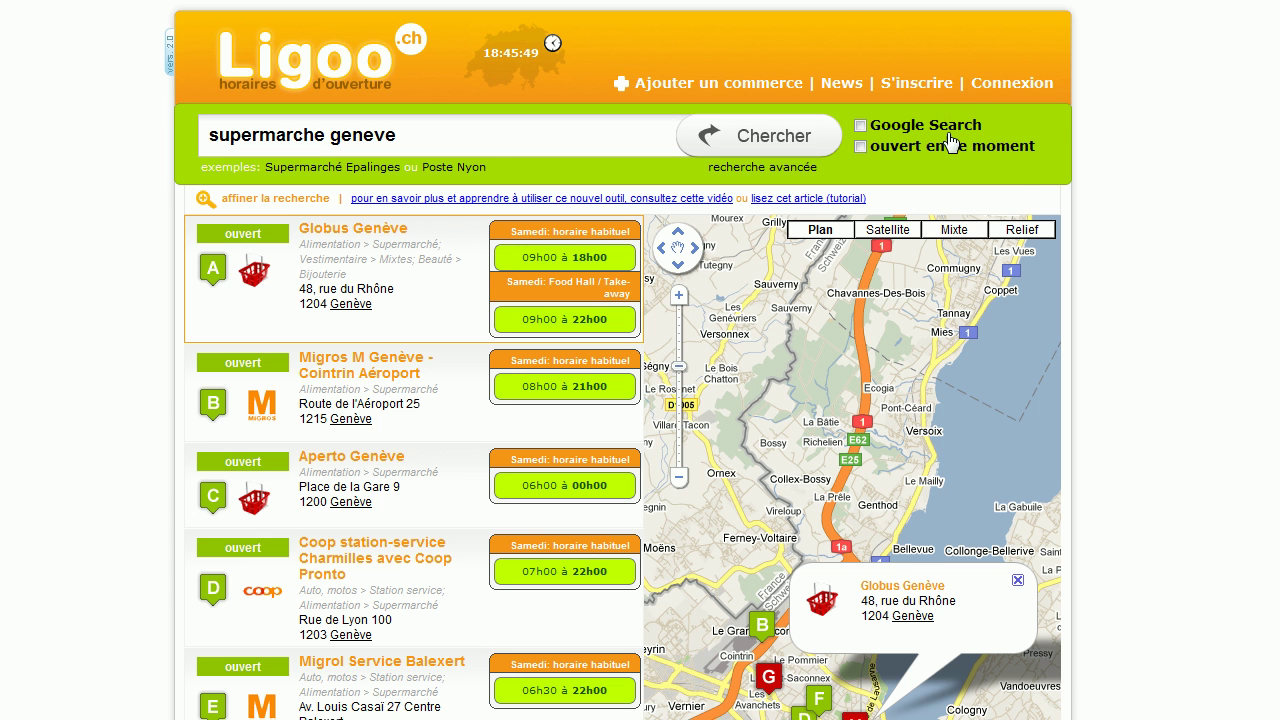
scroll(1222, 220, "down", 1)
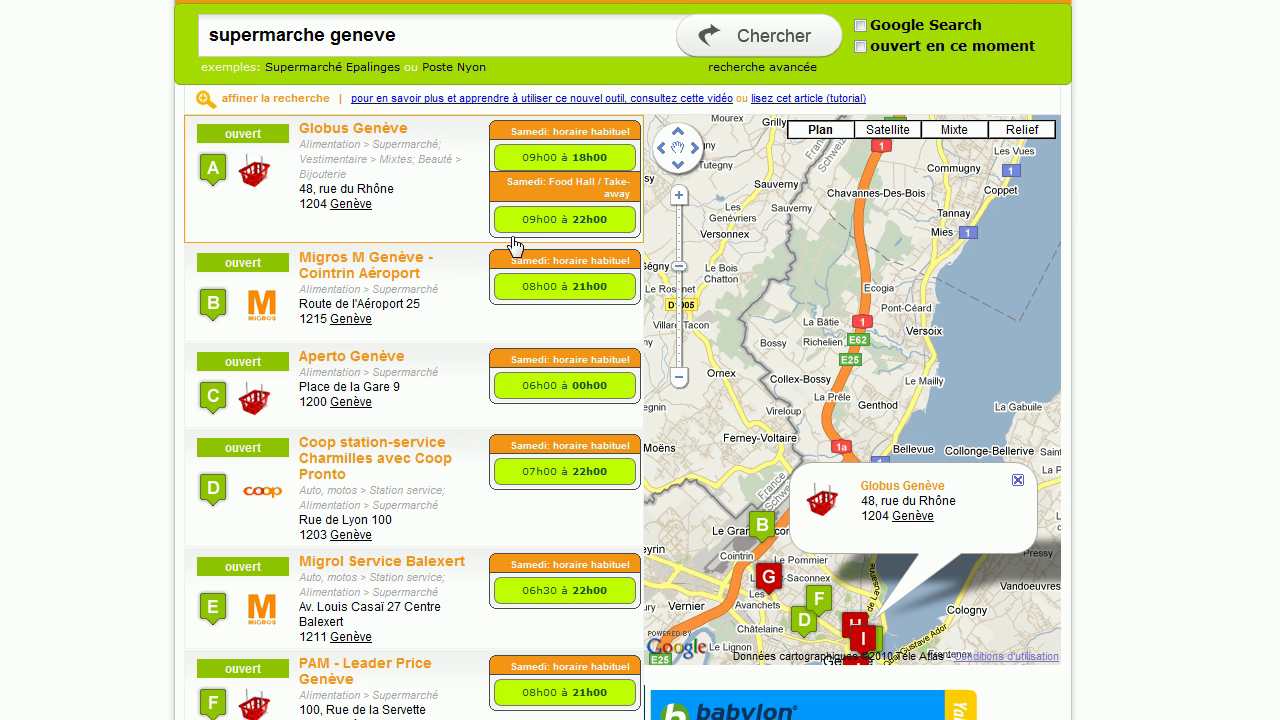
mouse_move(505, 516)
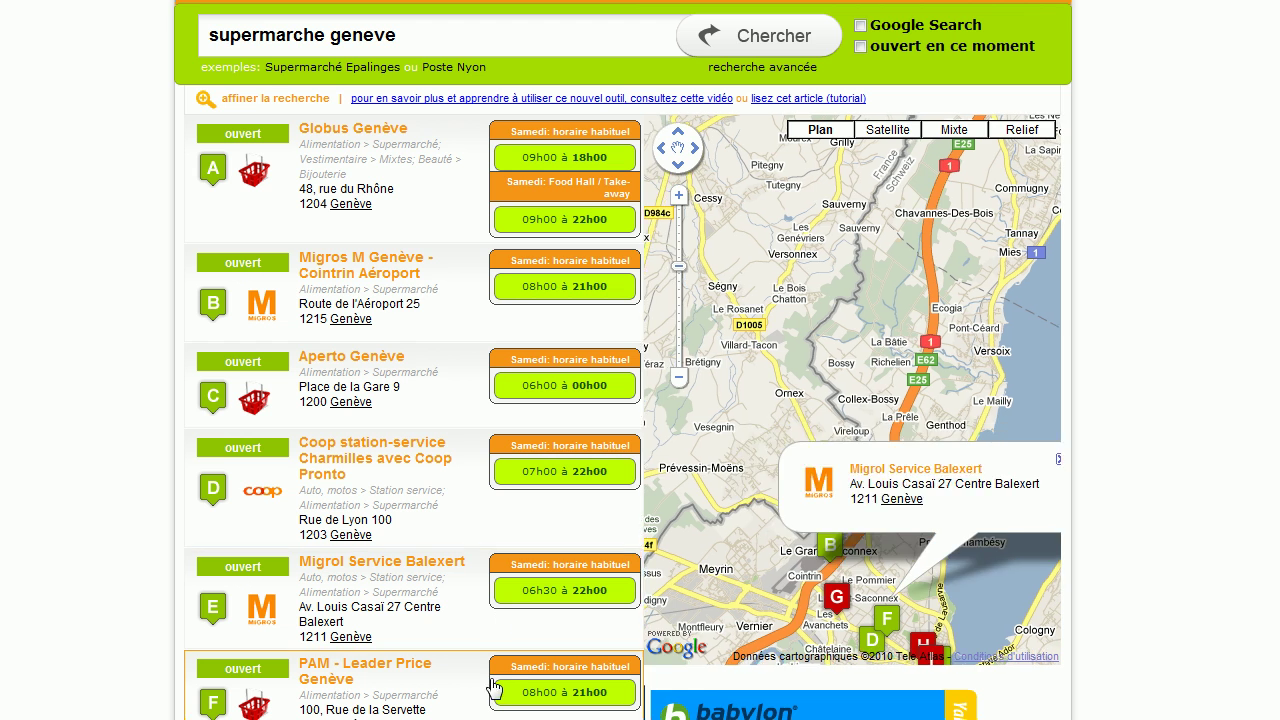
mouse_move(477, 124)
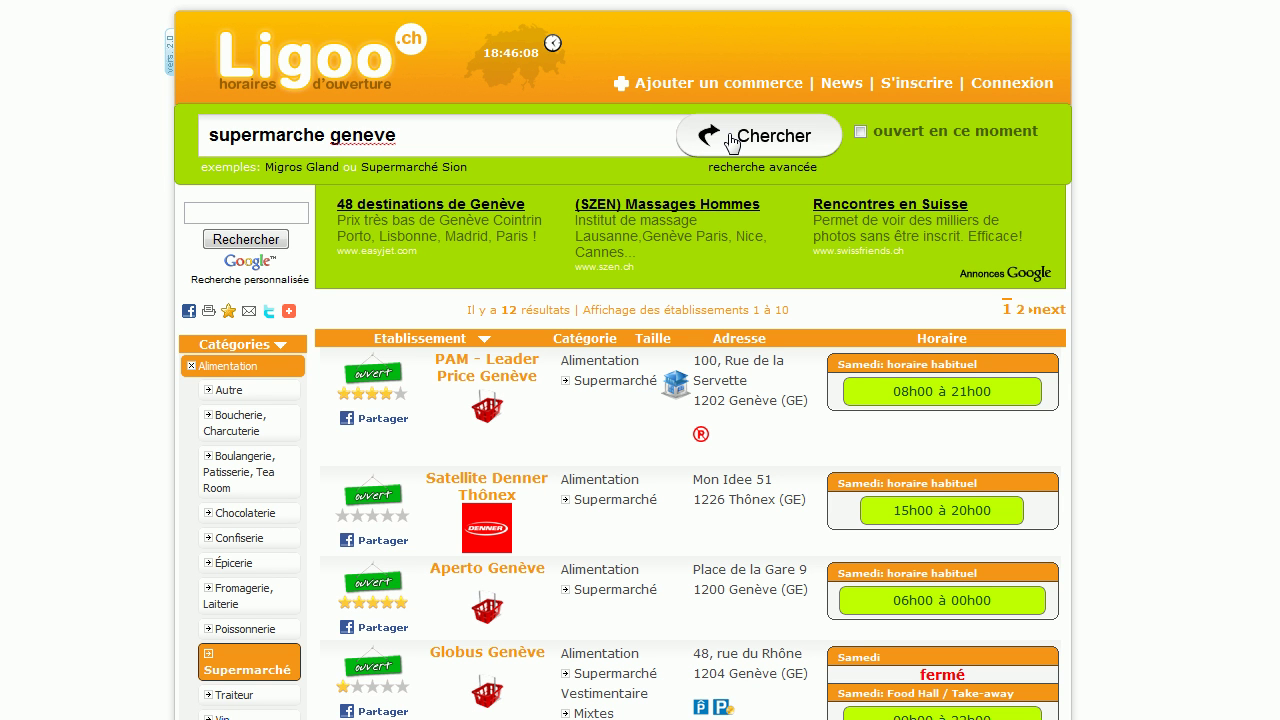
left_click(731, 143)
scroll(515, 287, "down", 2)
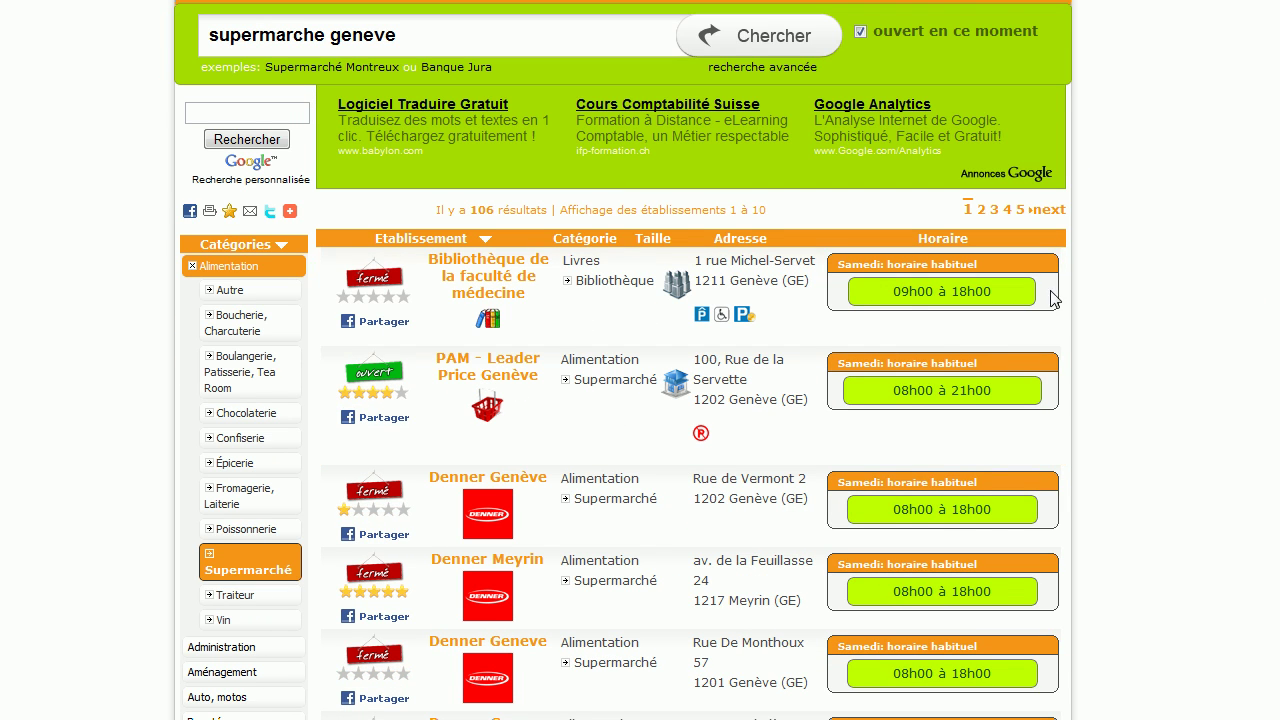
scroll(1206, 391, "down", 3)
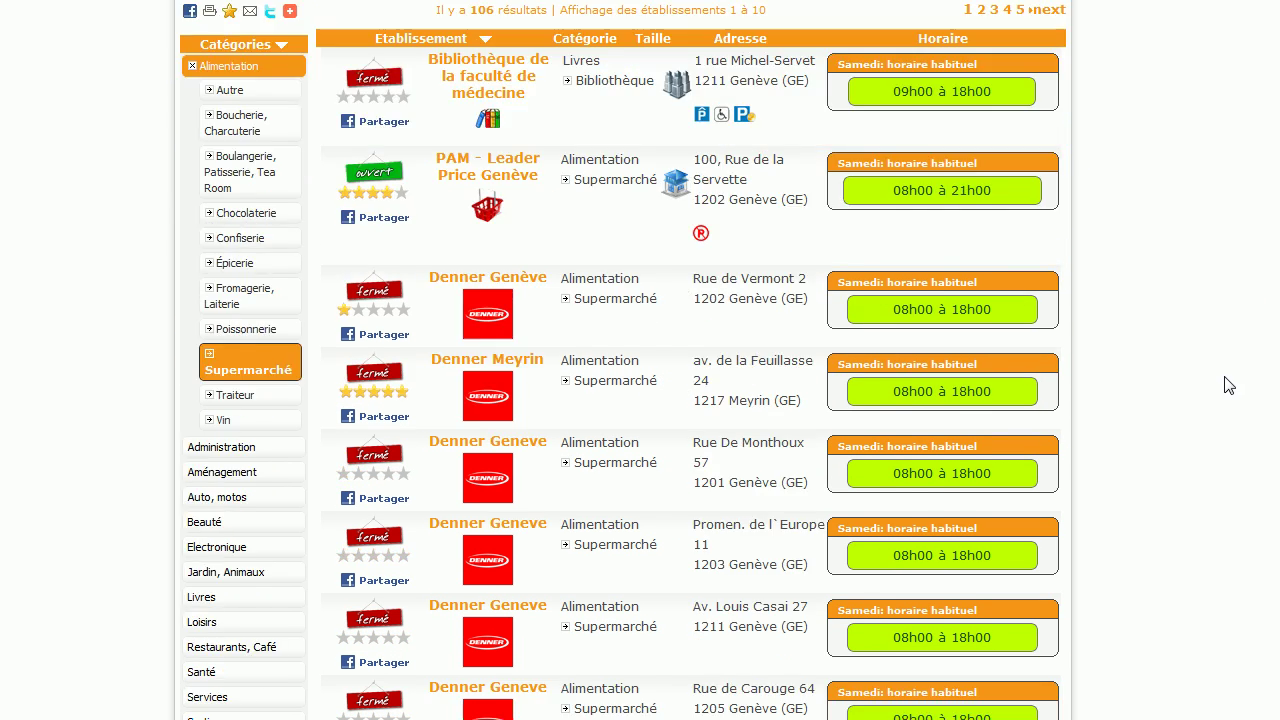
scroll(1215, 390, "up", 3)
scroll(1240, 375, "up", 1)
- Review the open and closed supermarkets in the new results list from entry A to entry J
scroll(1254, 361, "down", 1)
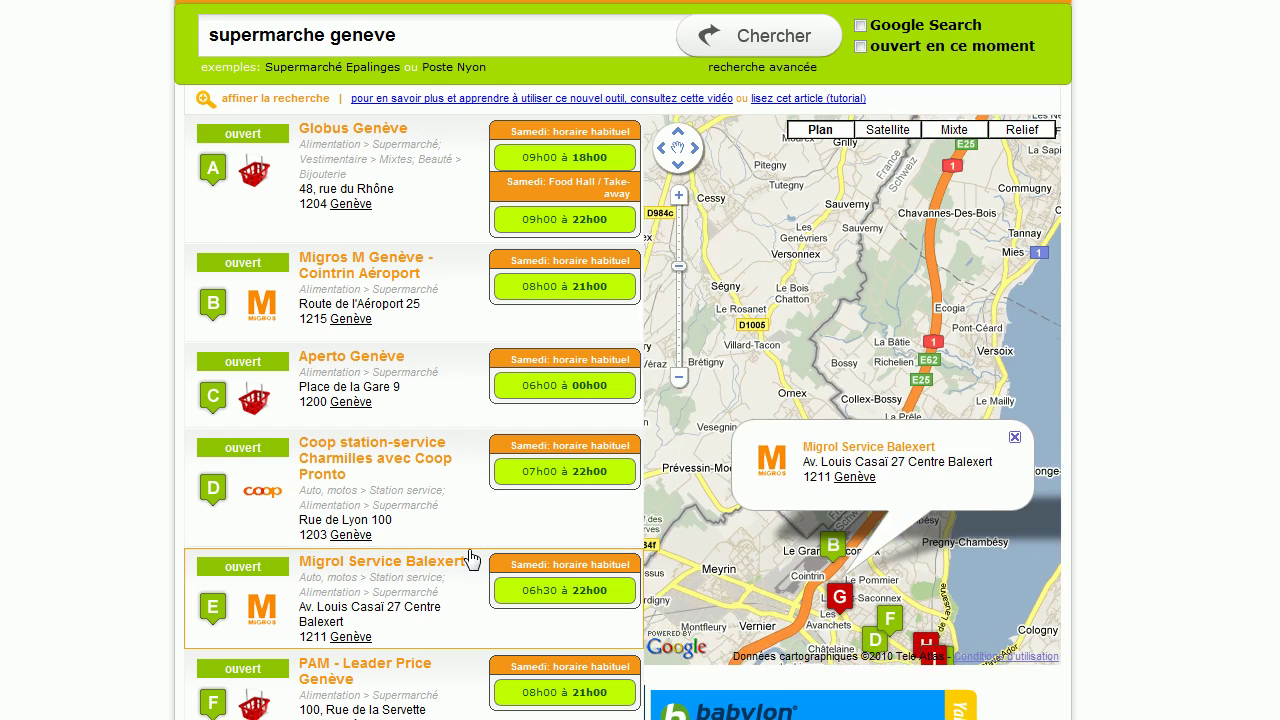
mouse_move(466, 697)
mouse_move(470, 543)
scroll(491, 409, "down", 4)
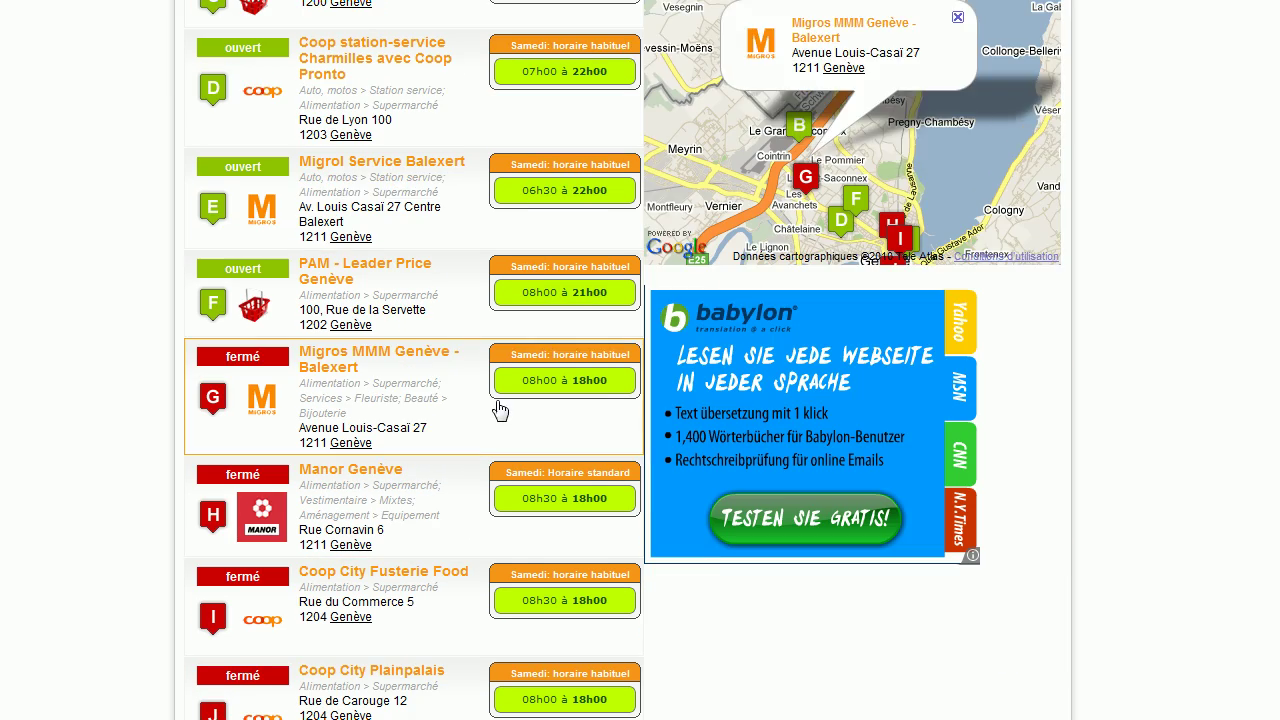
mouse_move(538, 667)
scroll(557, 549, "up", 5)
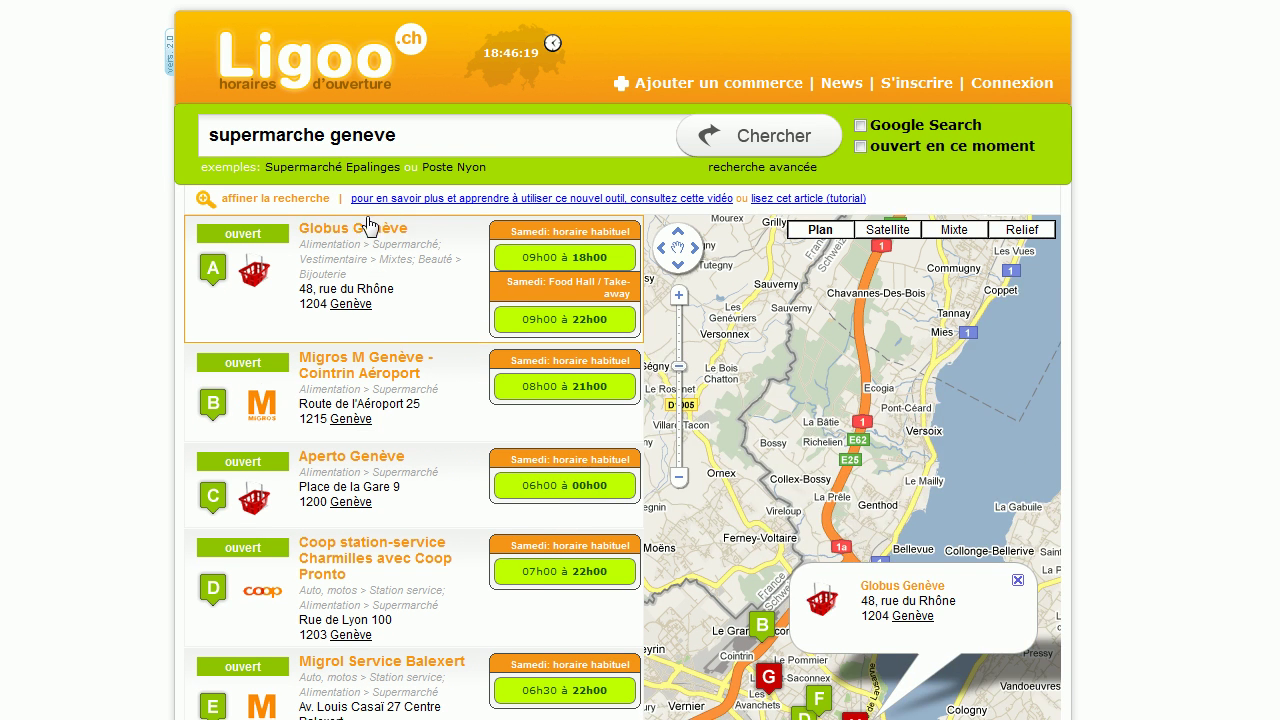
- Switch the search field to Google Search mode and back to the regular Ligoo search
mouse_move(528, 415)
left_click(898, 130)
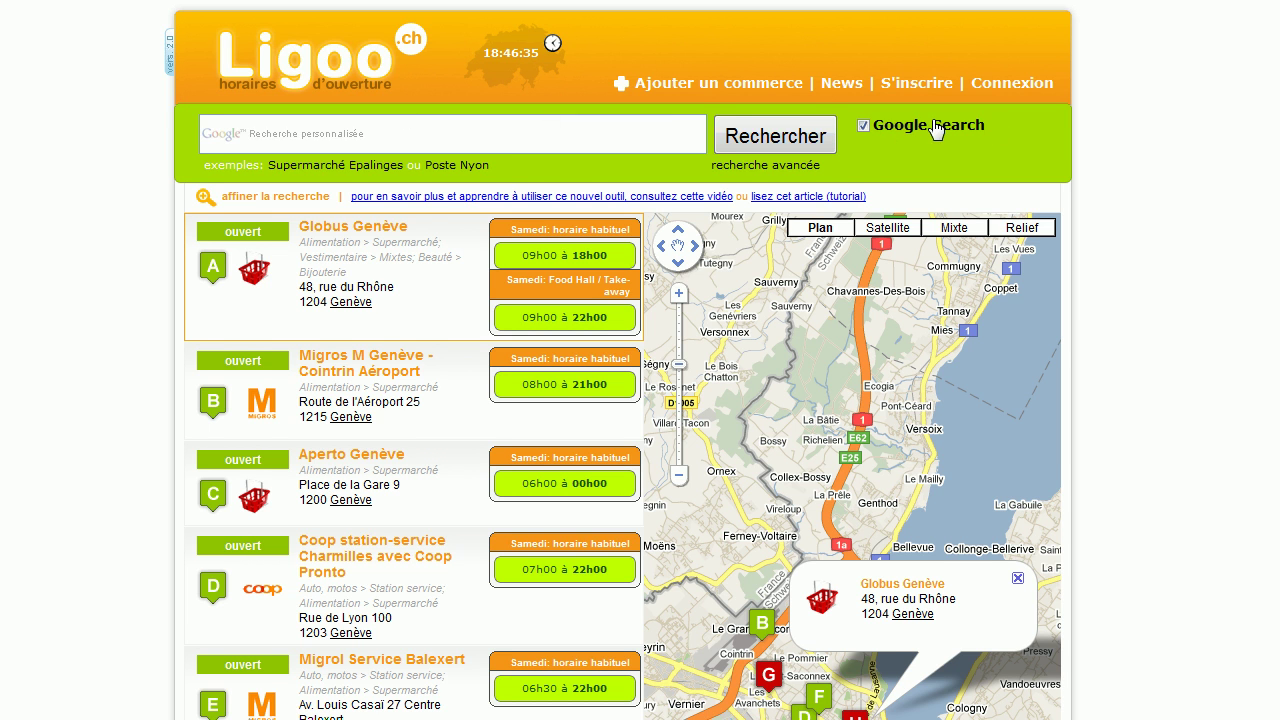
left_click(888, 130)
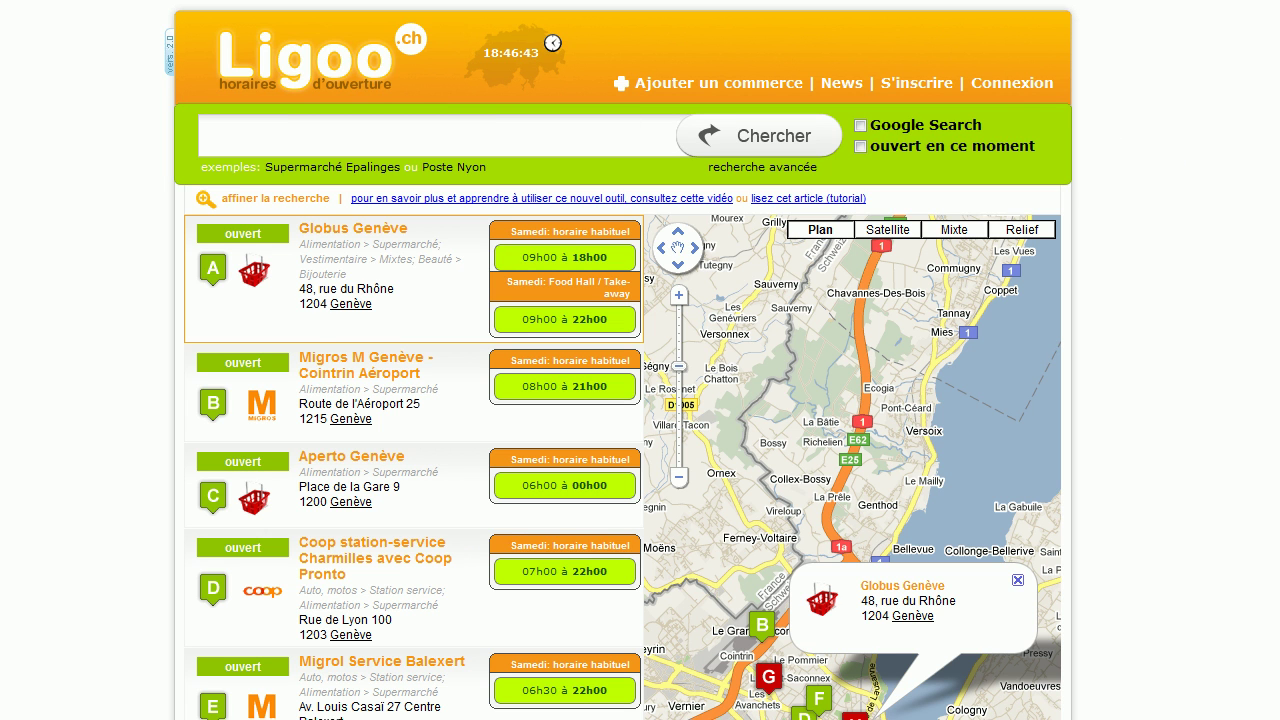
- Open the search refinement options, remove the category "Alimentation > Supermarché" and review the updated Geneva results
left_click(262, 200)
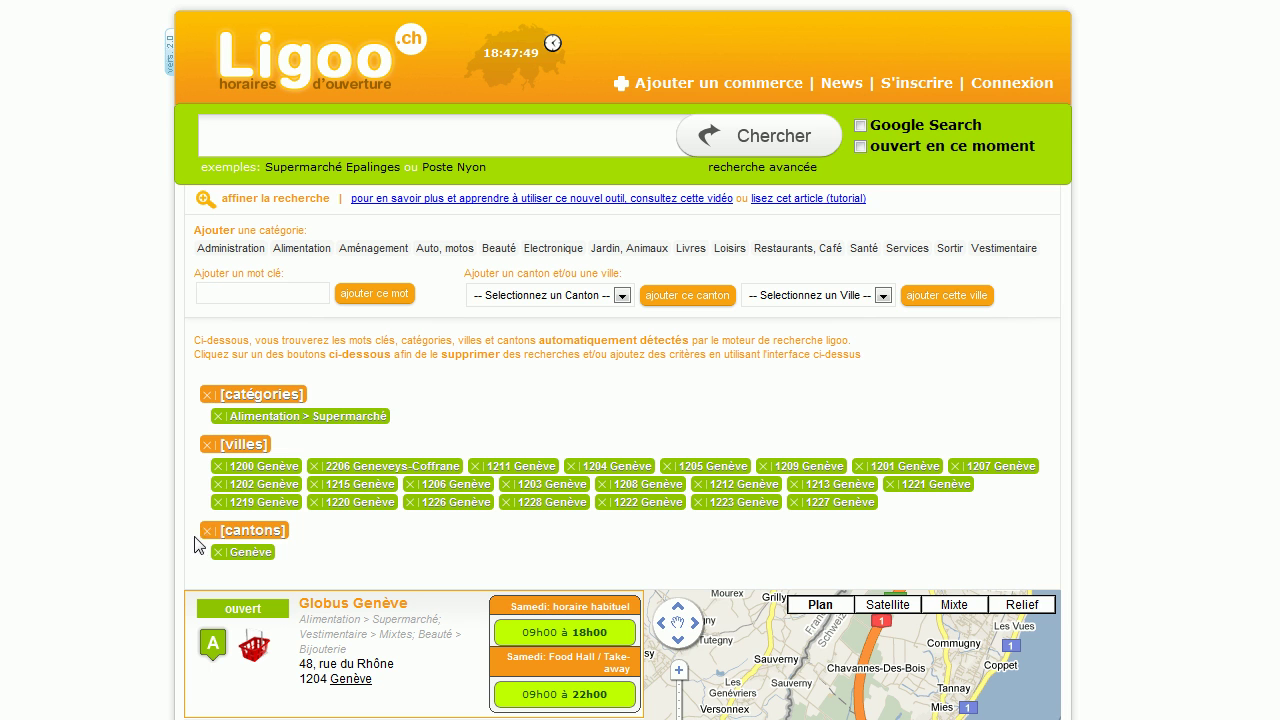
left_click(217, 416)
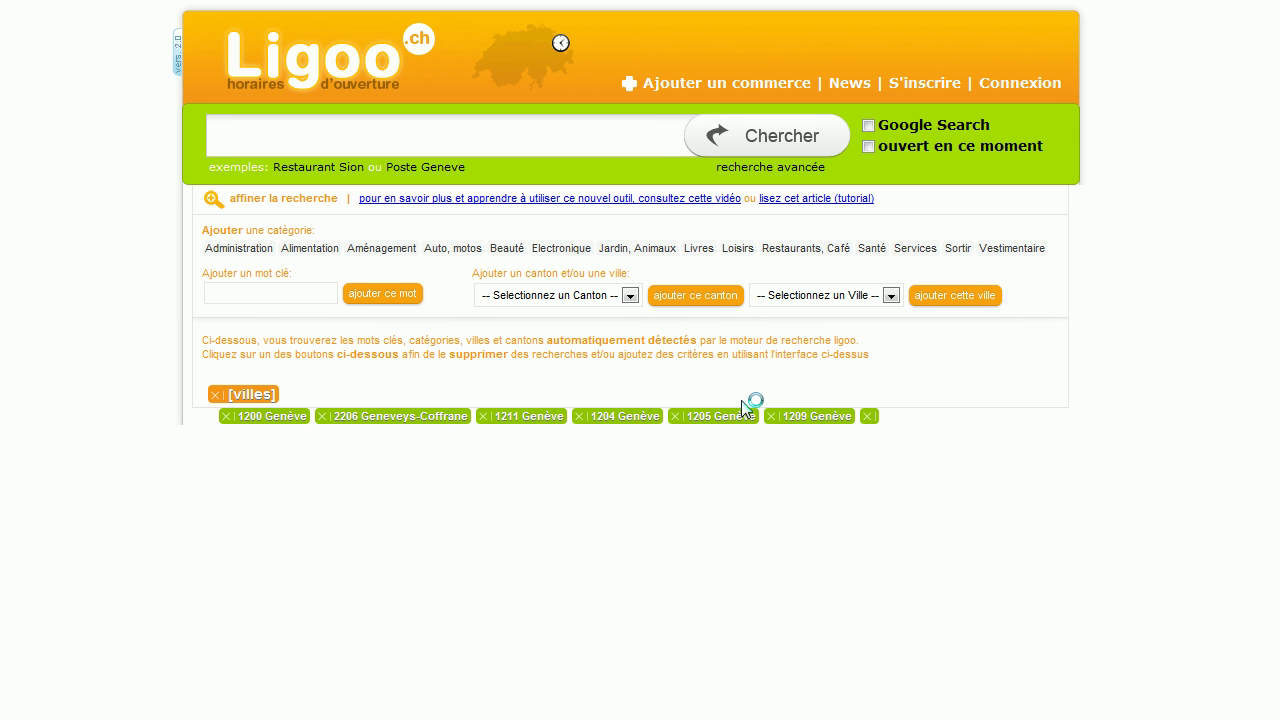
scroll(800, 475, "down", 2)
scroll(802, 475, "down", 6)
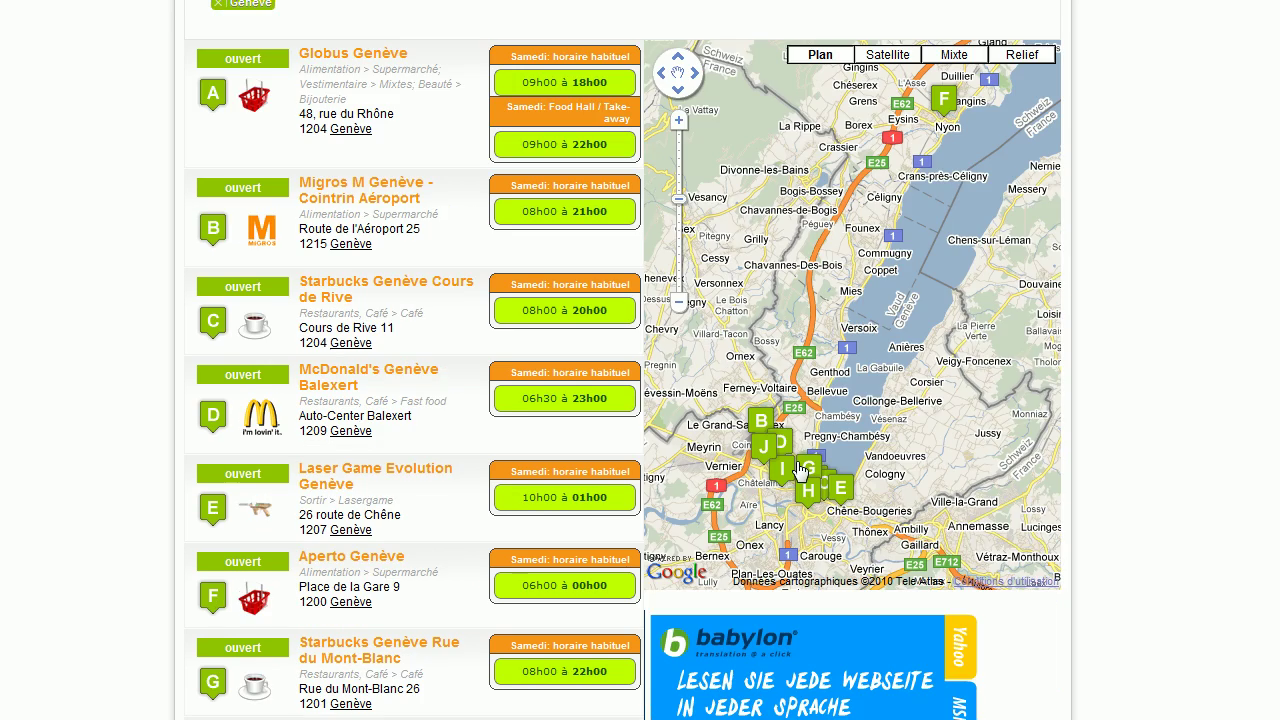
scroll(515, 404, "up", 8)
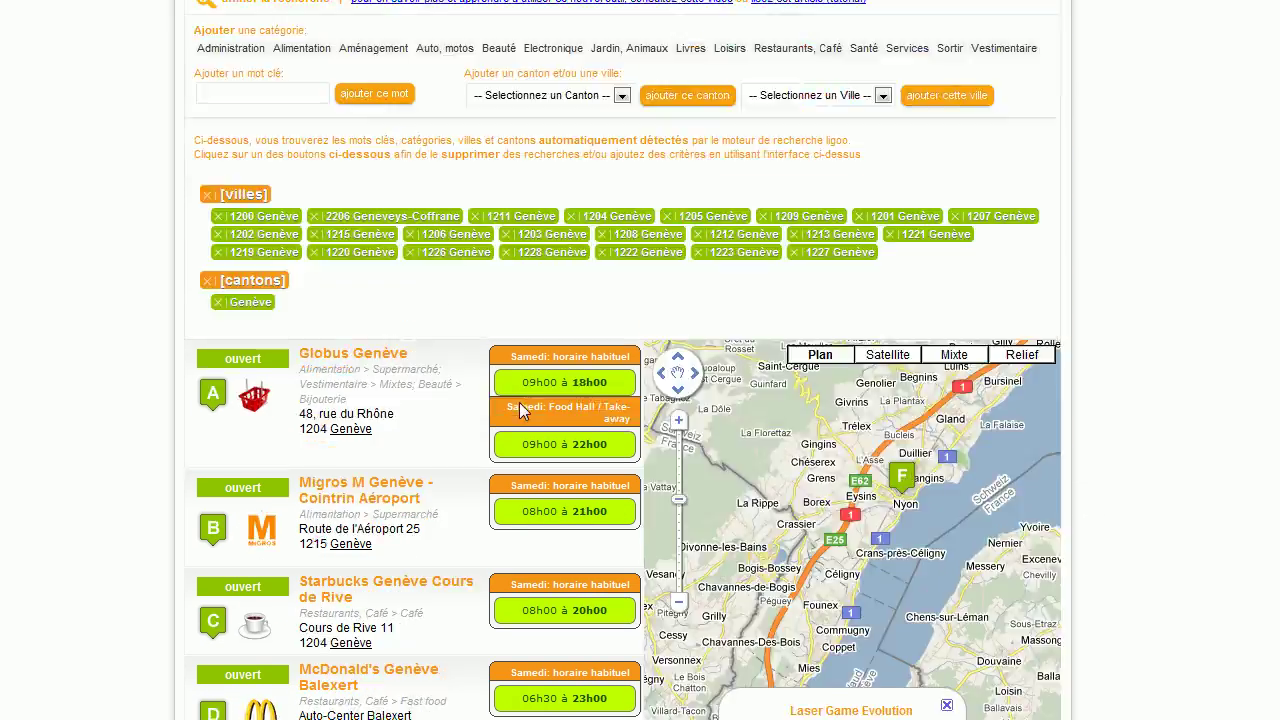
scroll(530, 405, "down", 4)
scroll(530, 405, "down", 1)
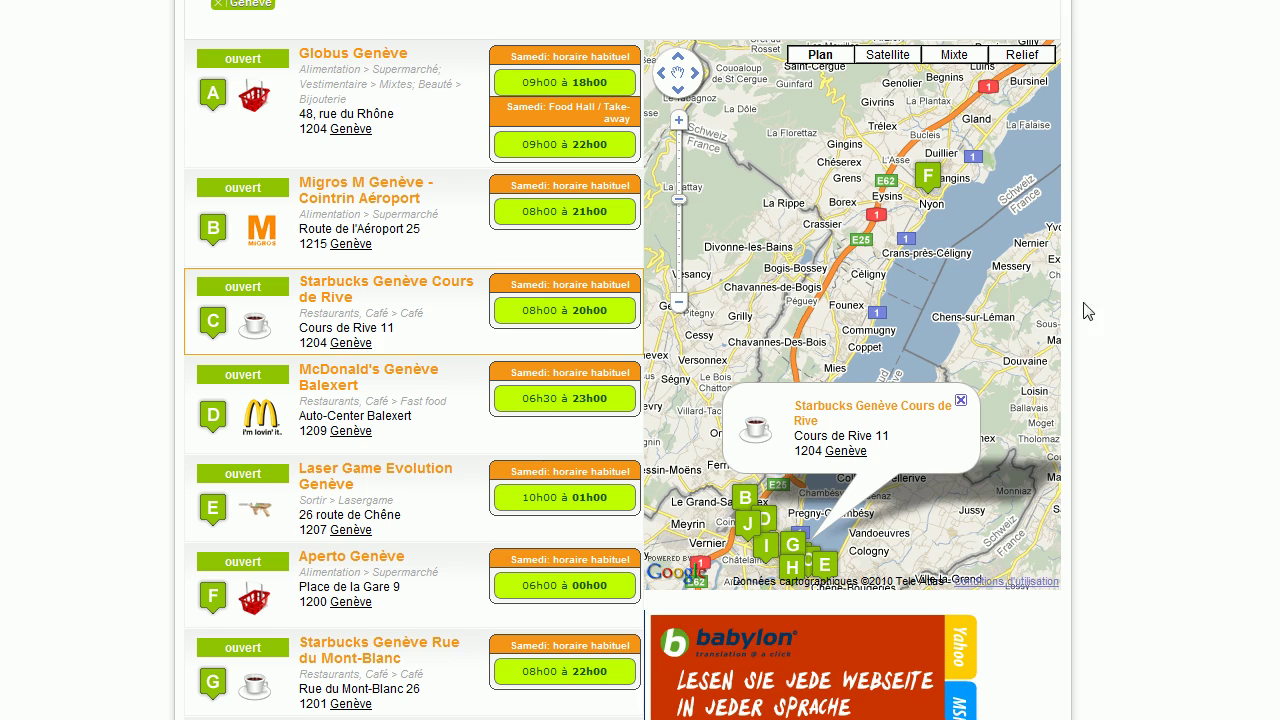
scroll(1253, 490, "up", 5)
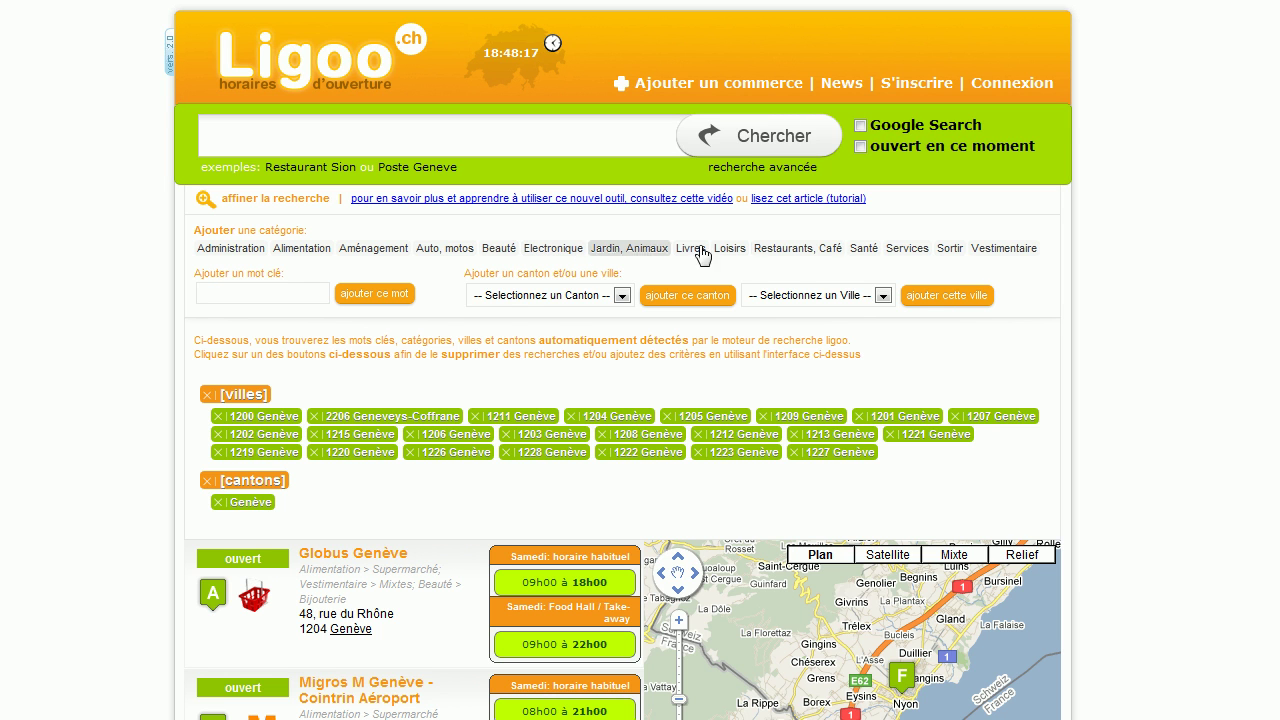
- Add the category "Restaurants, Café > Pizzeria" to the refined search and check the resulting Geneva pizzerias
left_click(790, 243)
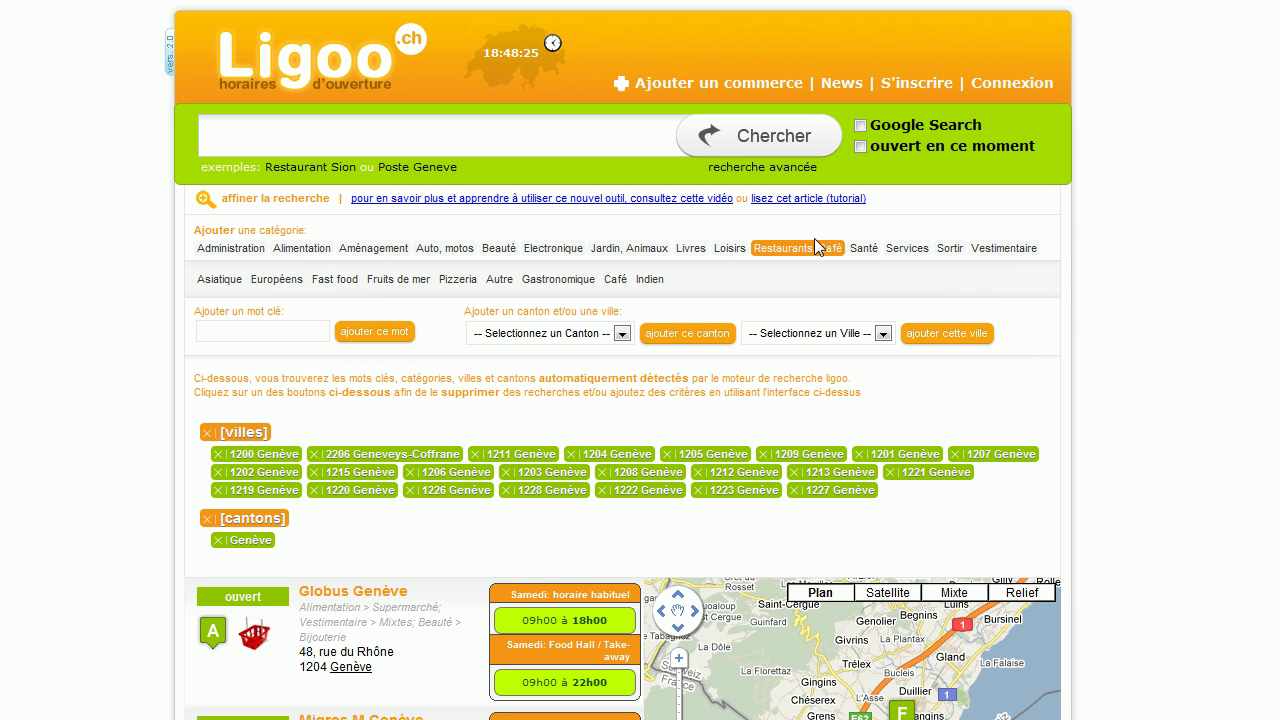
left_click(458, 280)
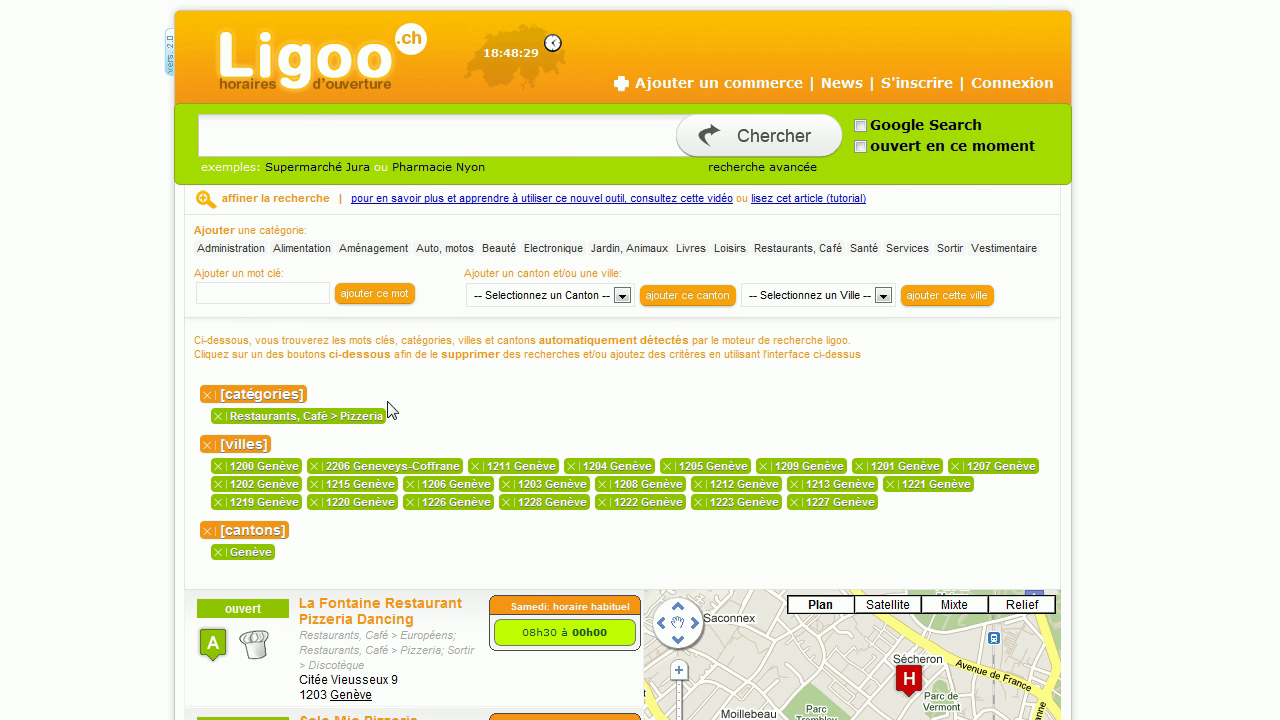
scroll(651, 429, "down", 3)
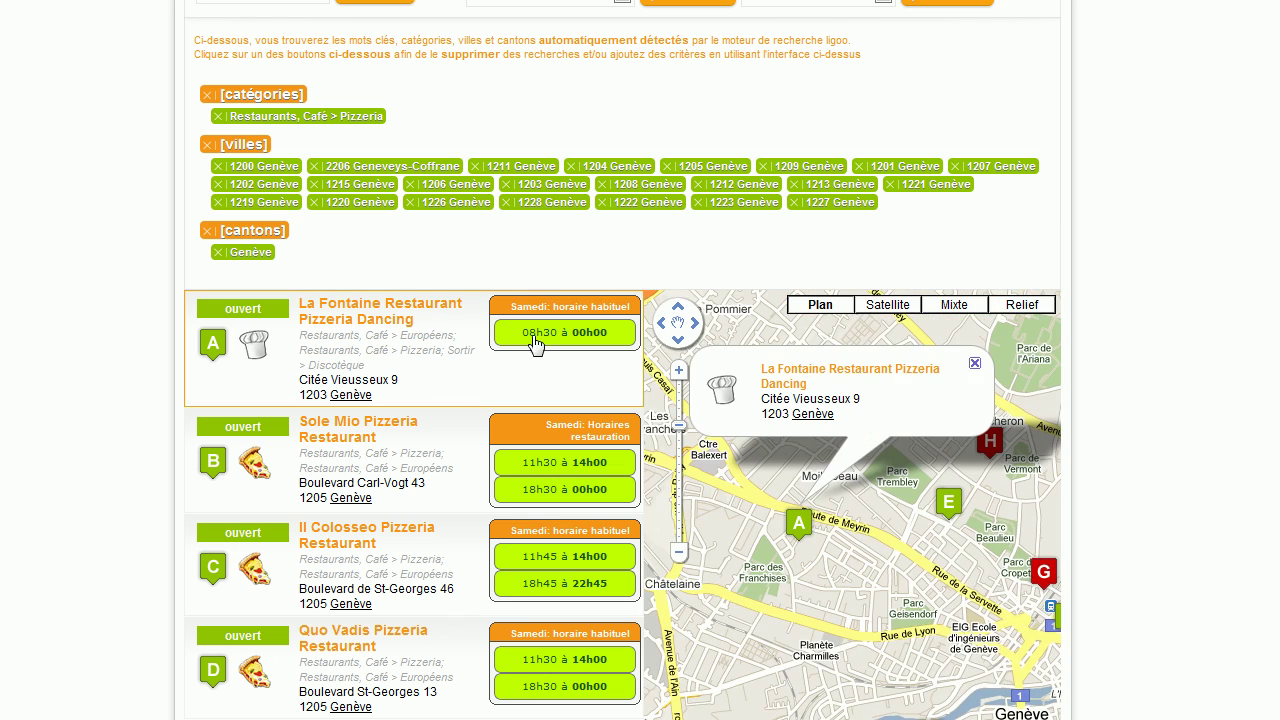
scroll(1068, 395, "up", 2)
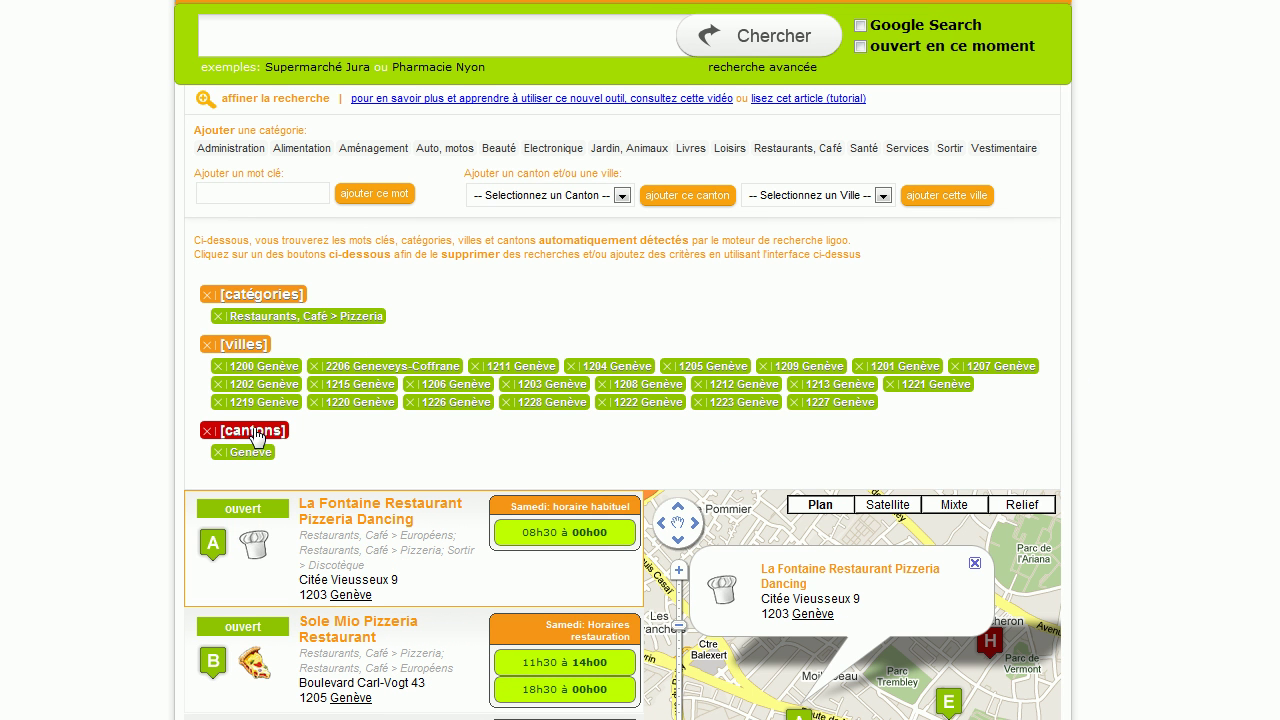
- Add the keyword "dancing" to the refined pizzeria search and check the resulting establishment
left_click(279, 194)
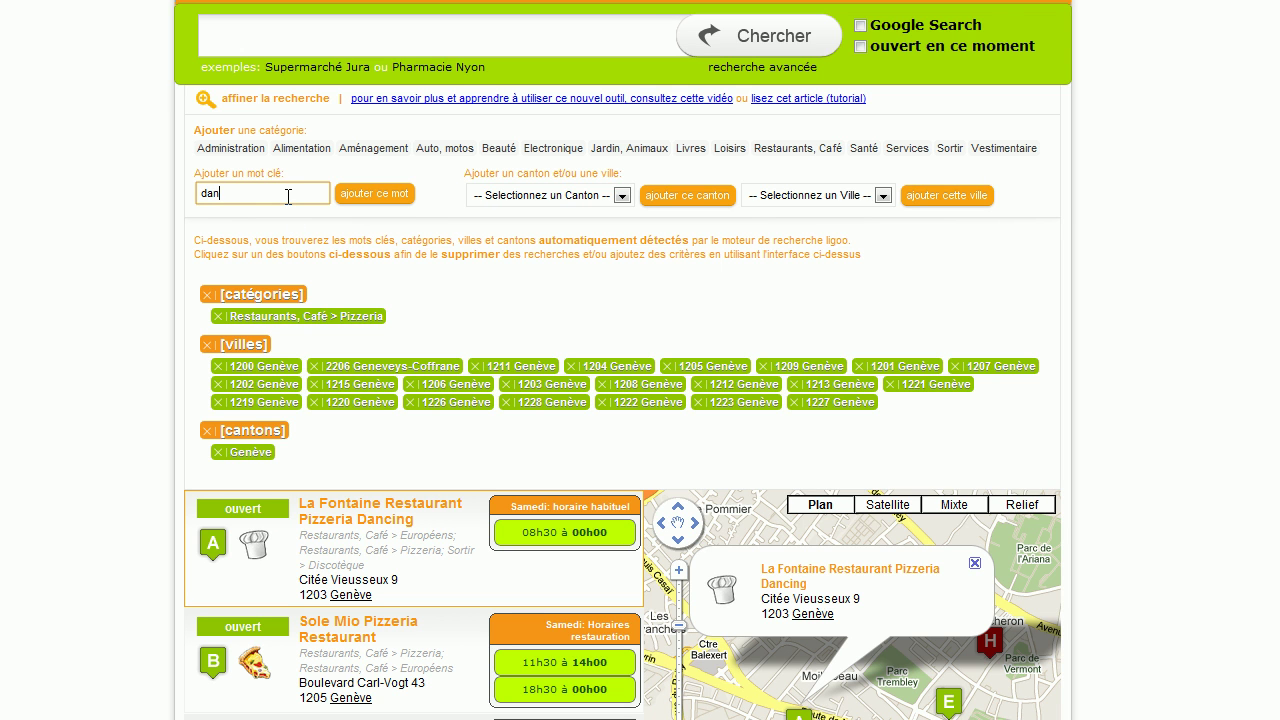
left_click(415, 201)
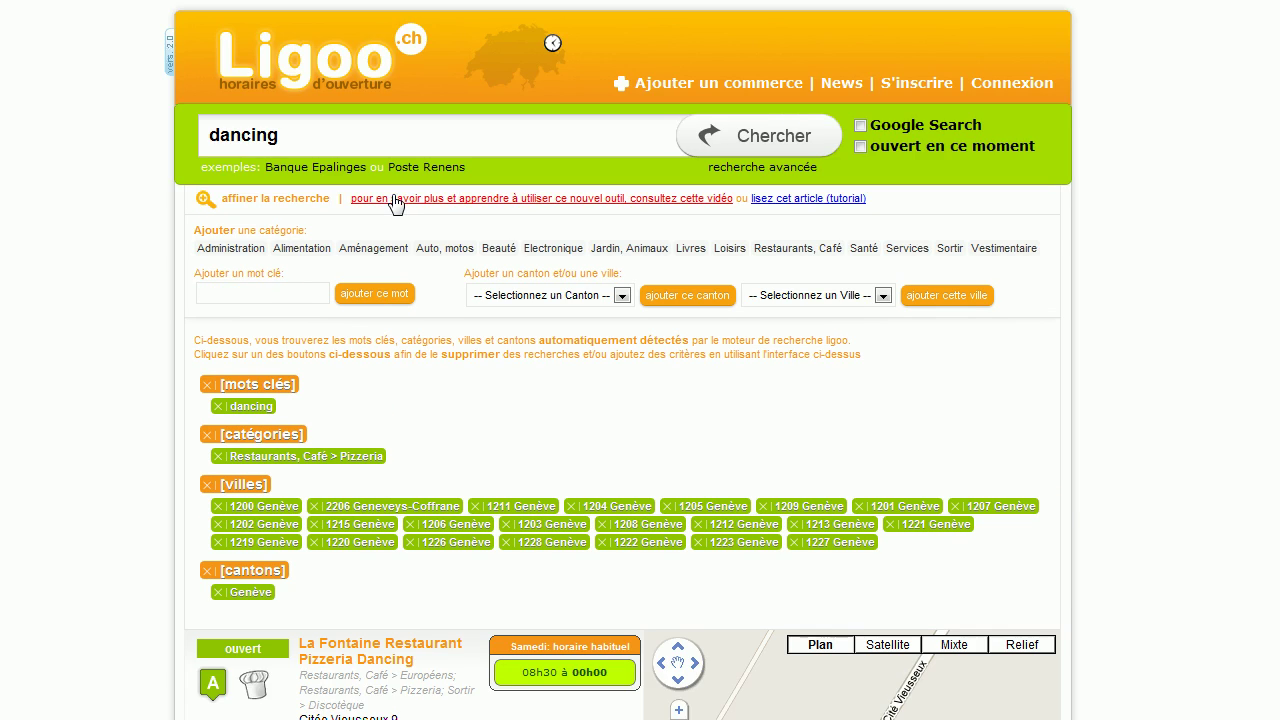
scroll(527, 302, "down", 3)
scroll(539, 277, "down", 2)
mouse_move(380, 366)
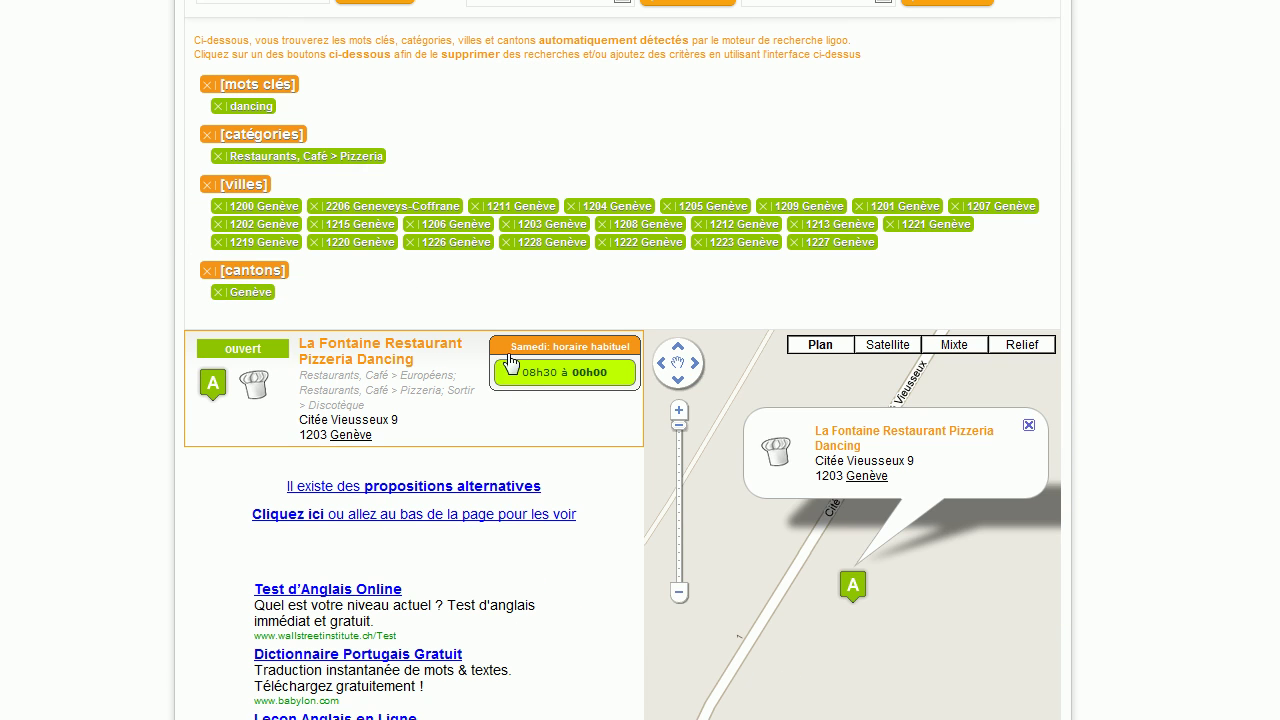
scroll(500, 402, "up", 4)
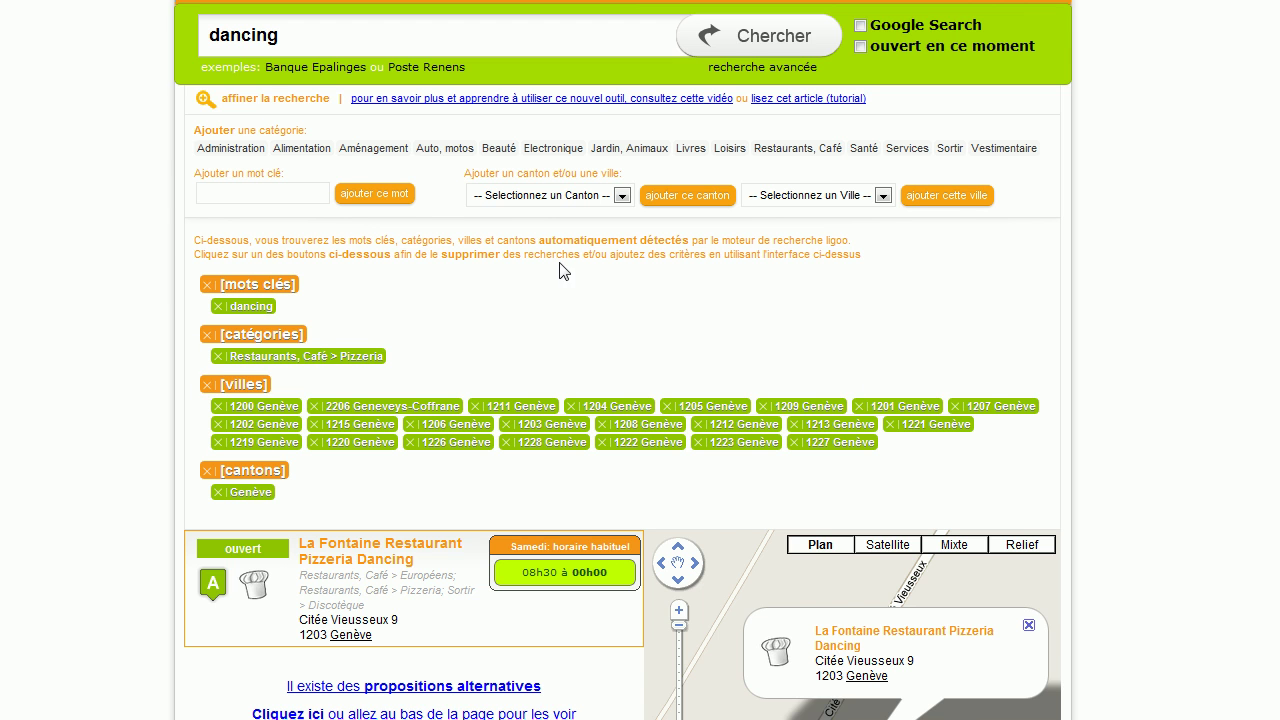
- Search for "poste lausanne" and open the search refinement options to review the detected category and towns
scroll(418, 430, "up", 1)
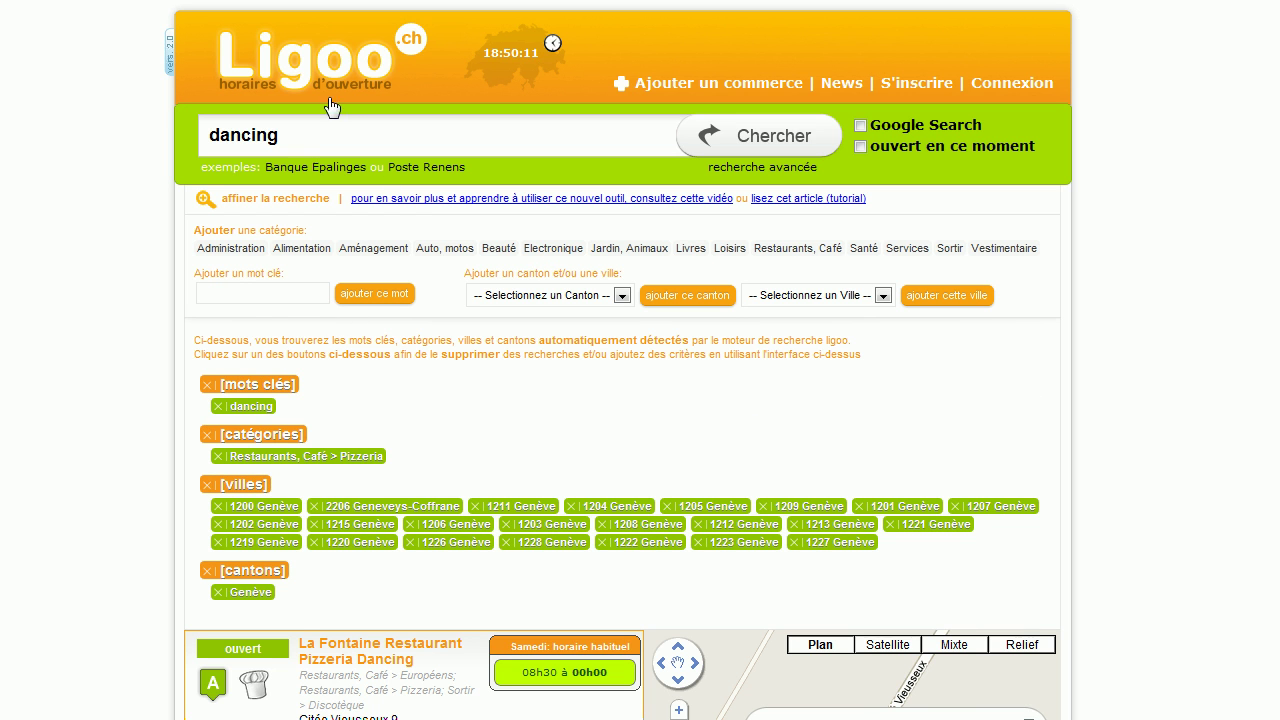
left_click(347, 126)
type("poste lausanne")
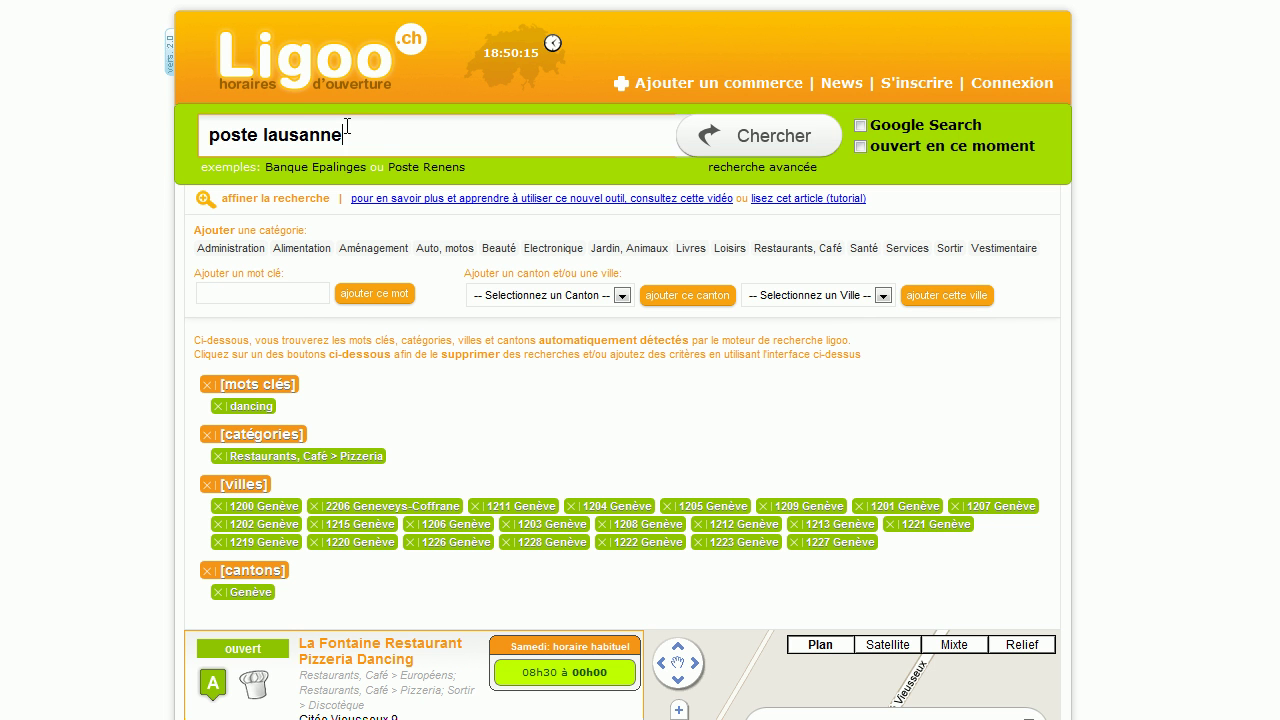
key("Return")
left_click(277, 206)
scroll(660, 356, "down", 2)
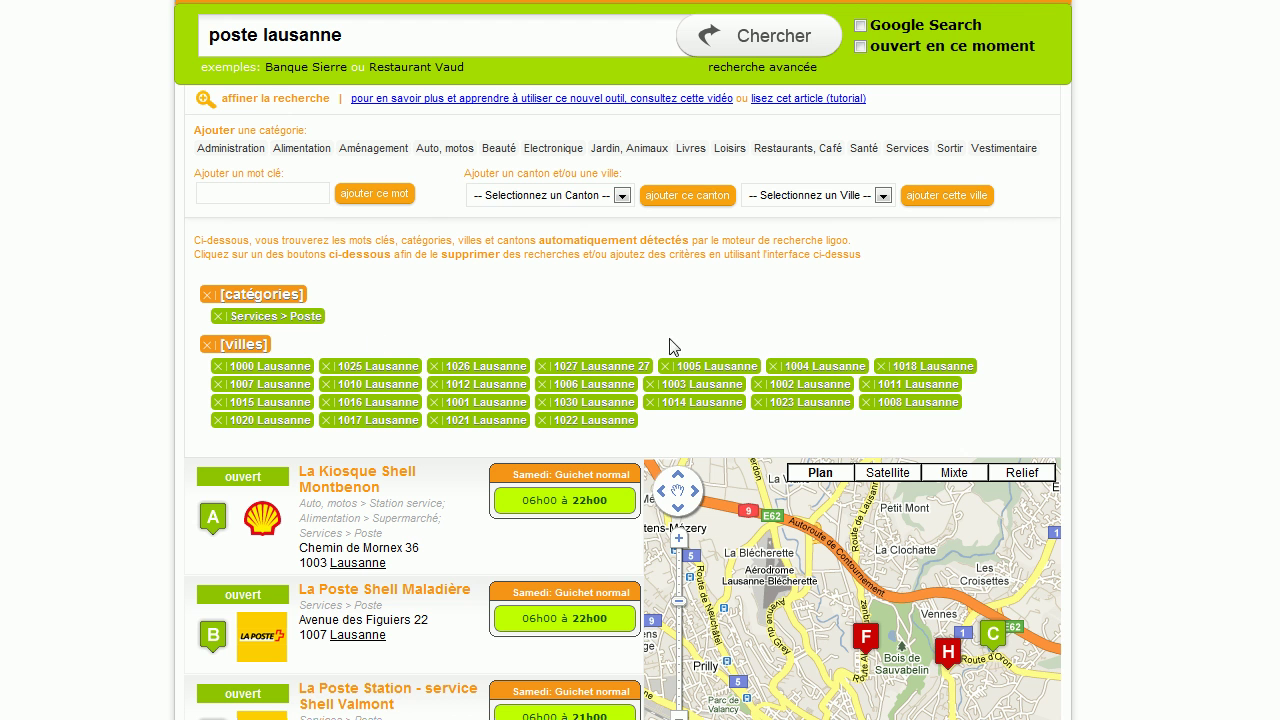
scroll(952, 298, "up", 1)
scroll(630, 340, "down", 2)
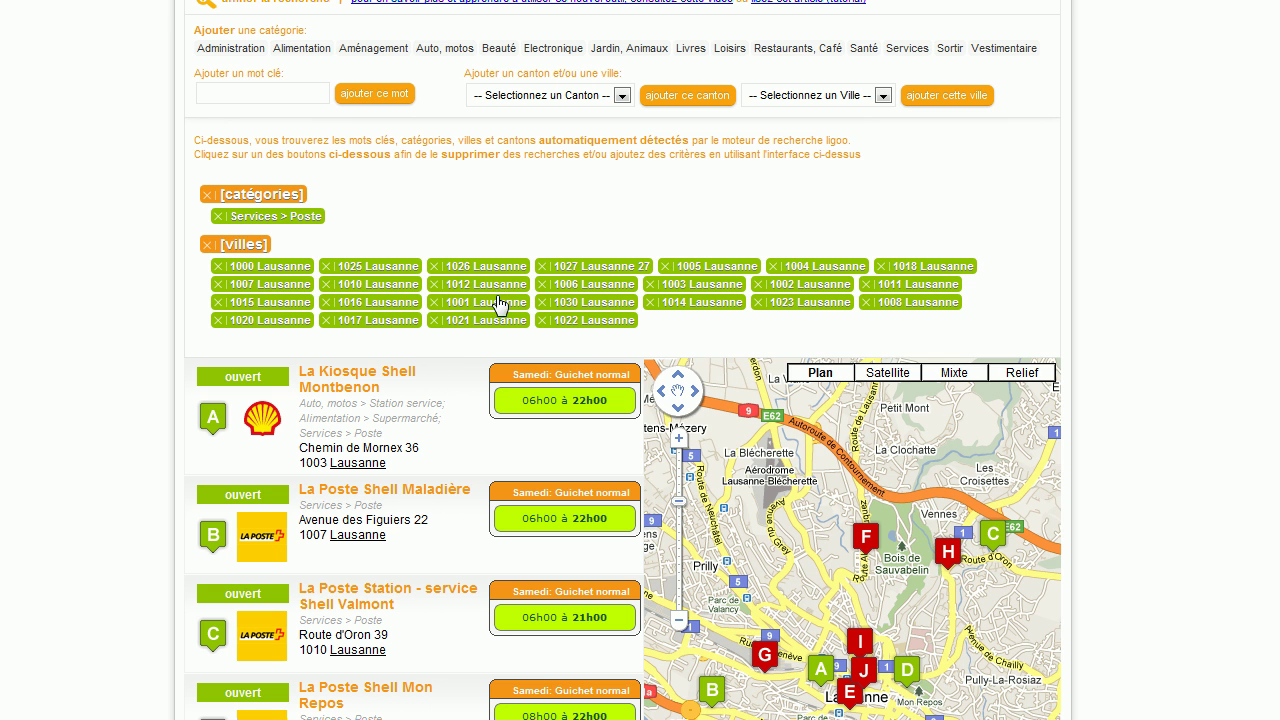
- Replace all the detected towns in the refined search with Lausanne (1012) in the canton of Vaud and check the resulting post office
left_click(255, 250)
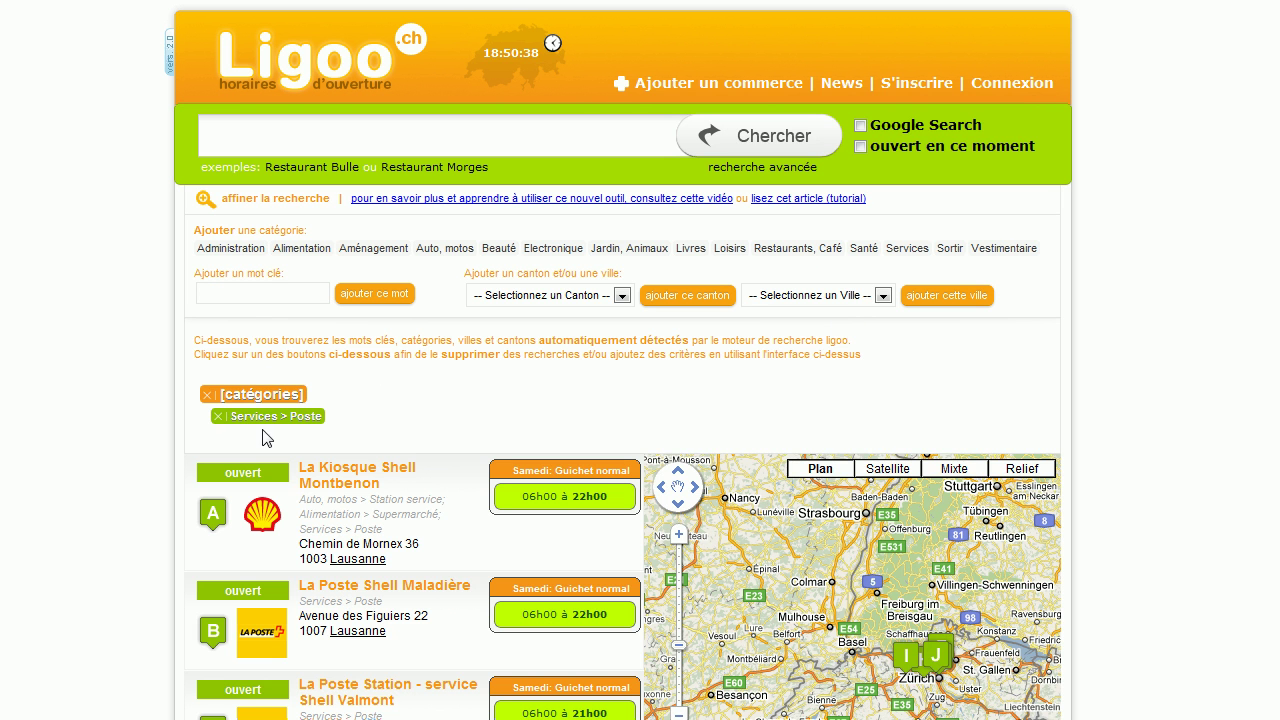
left_click(615, 296)
scroll(540, 560, "down", 3)
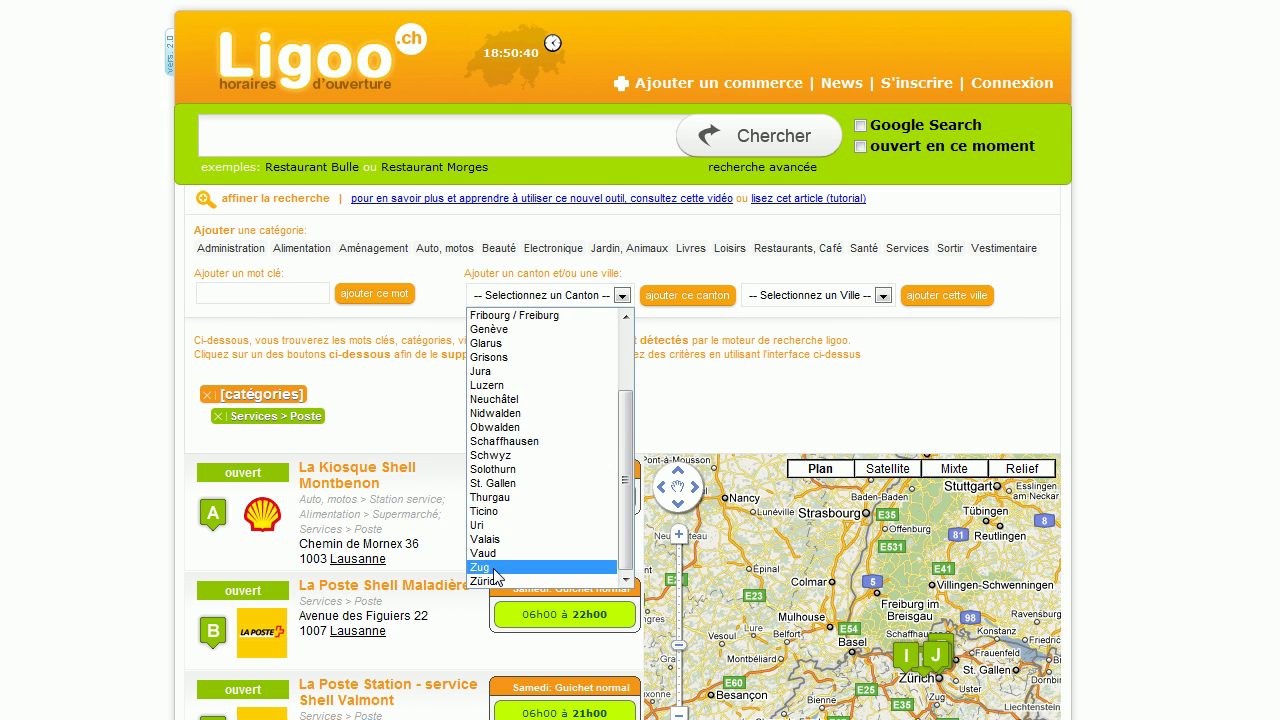
left_click(505, 556)
left_click(900, 292)
scroll(800, 420, "down", 20)
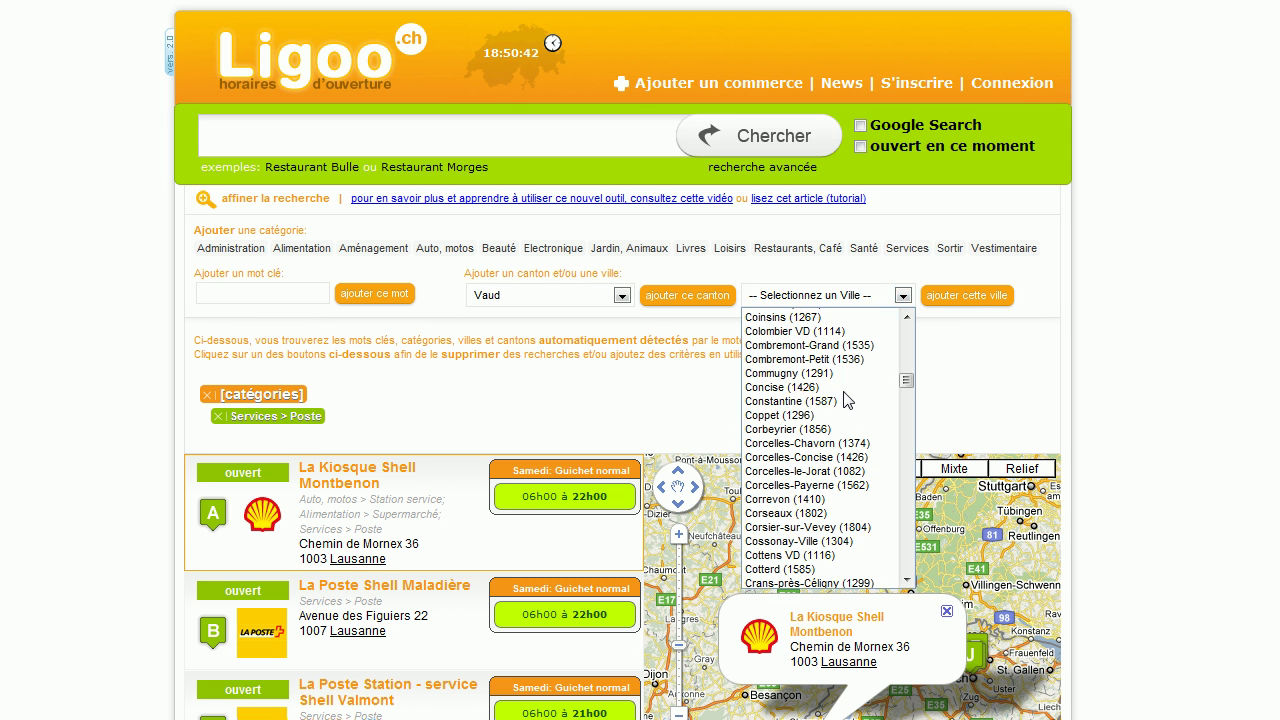
scroll(830, 447, "down", 15)
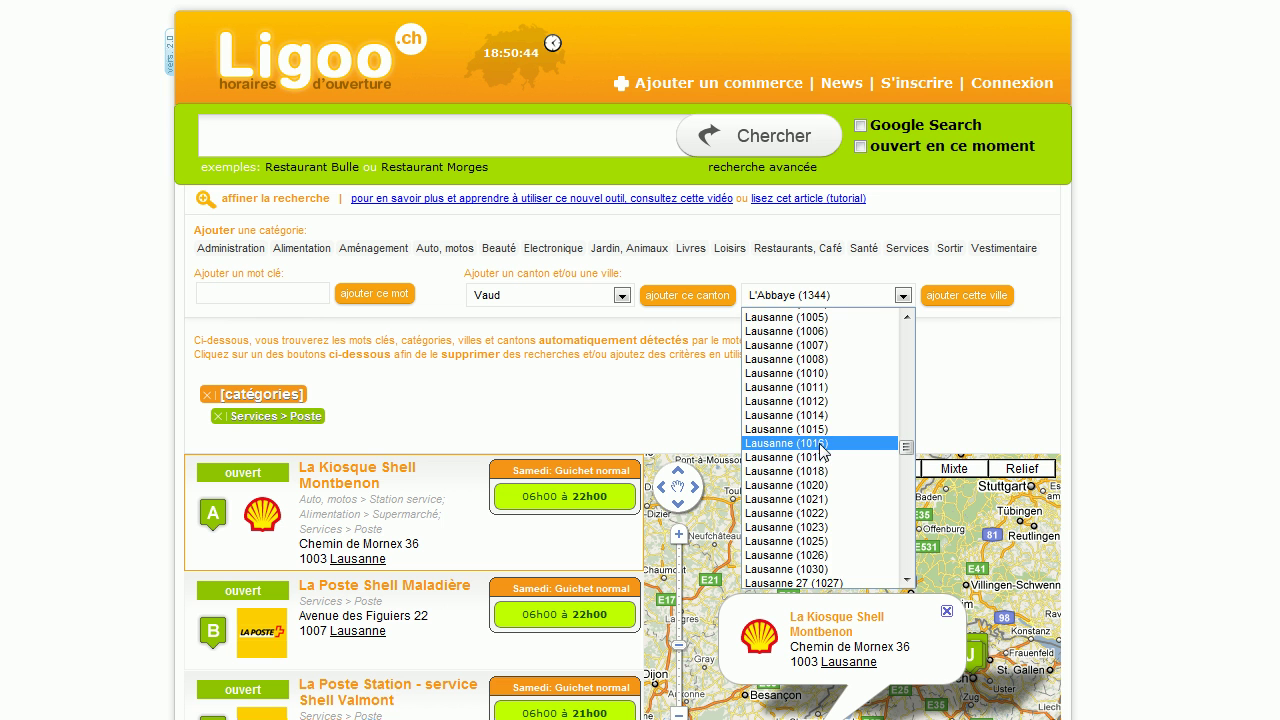
left_click(820, 401)
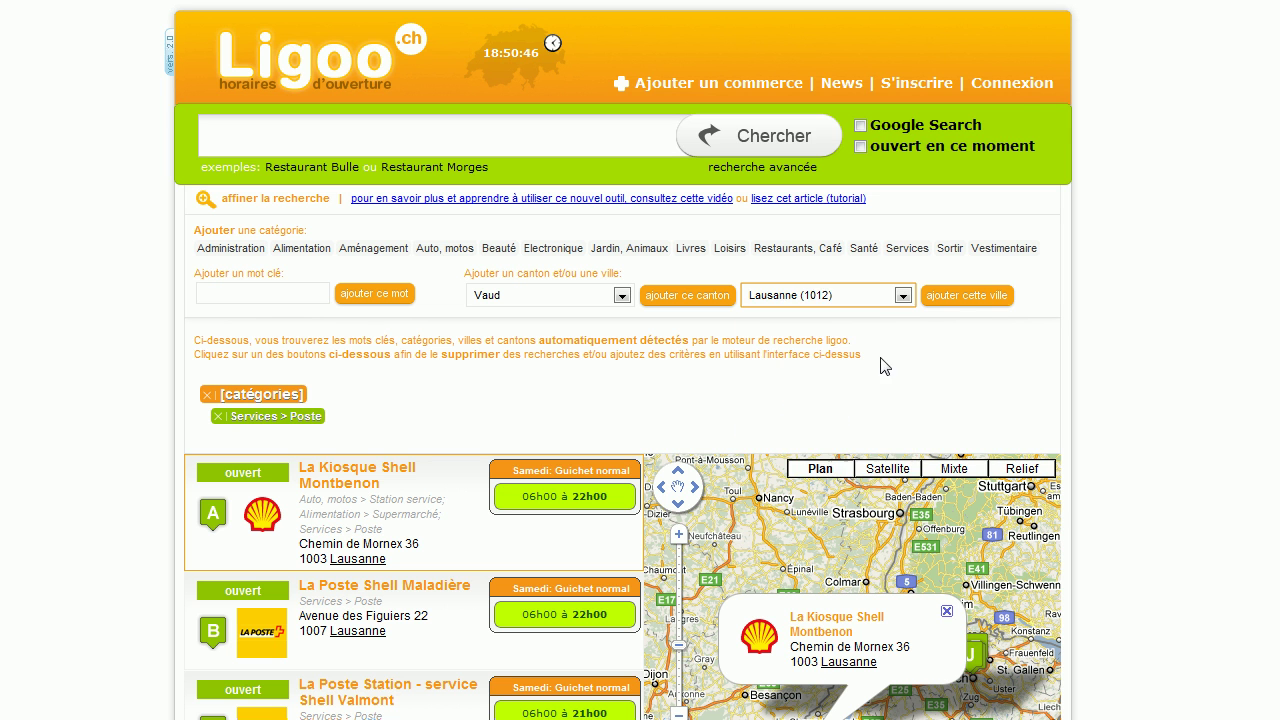
left_click(962, 296)
scroll(1183, 337, "down", 2)
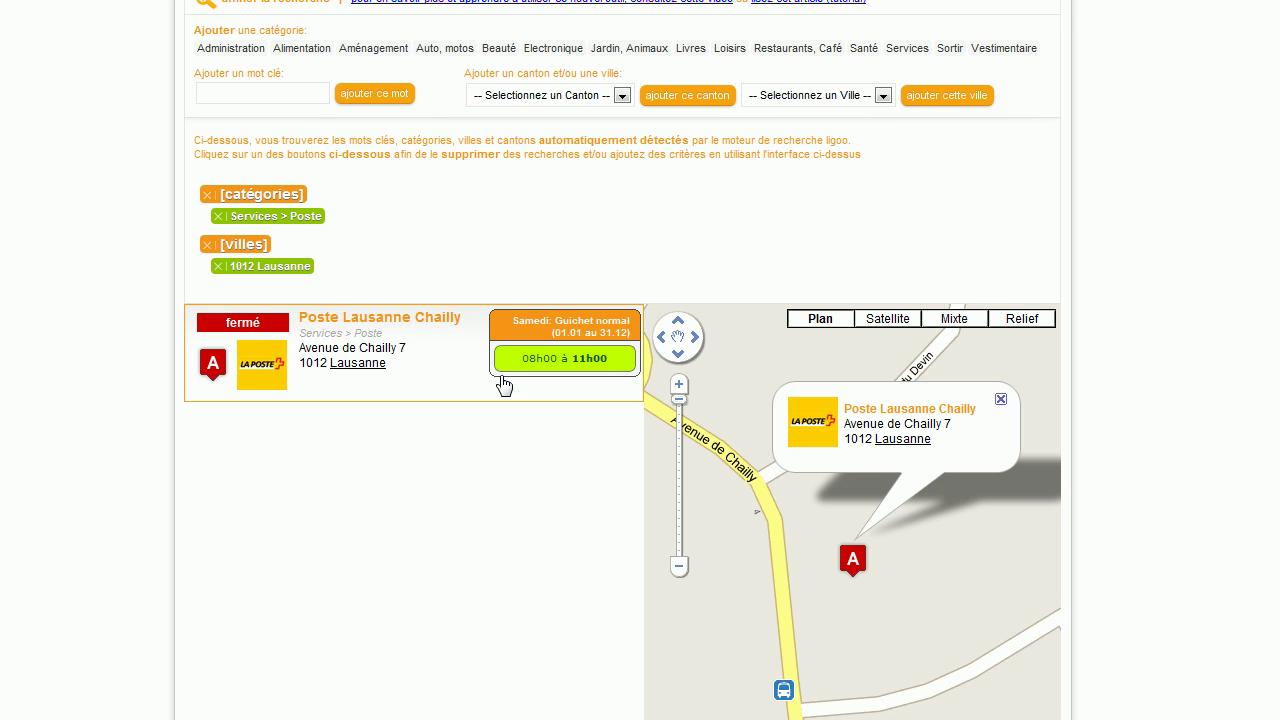
scroll(530, 470, "up", 1)
scroll(600, 480, "up", 1)
- Collapse the search refinement options and expand them again
scroll(1000, 450, "down", 8)
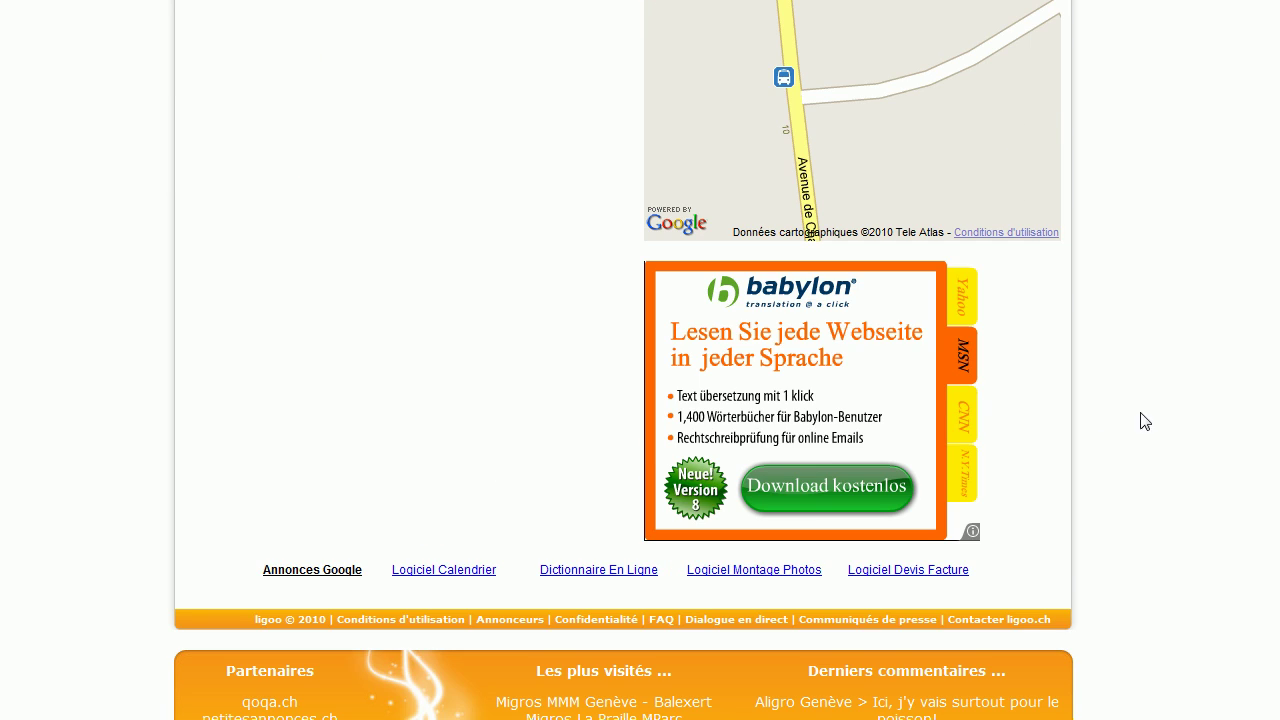
scroll(1100, 414, "up", 5)
scroll(1183, 462, "up", 3)
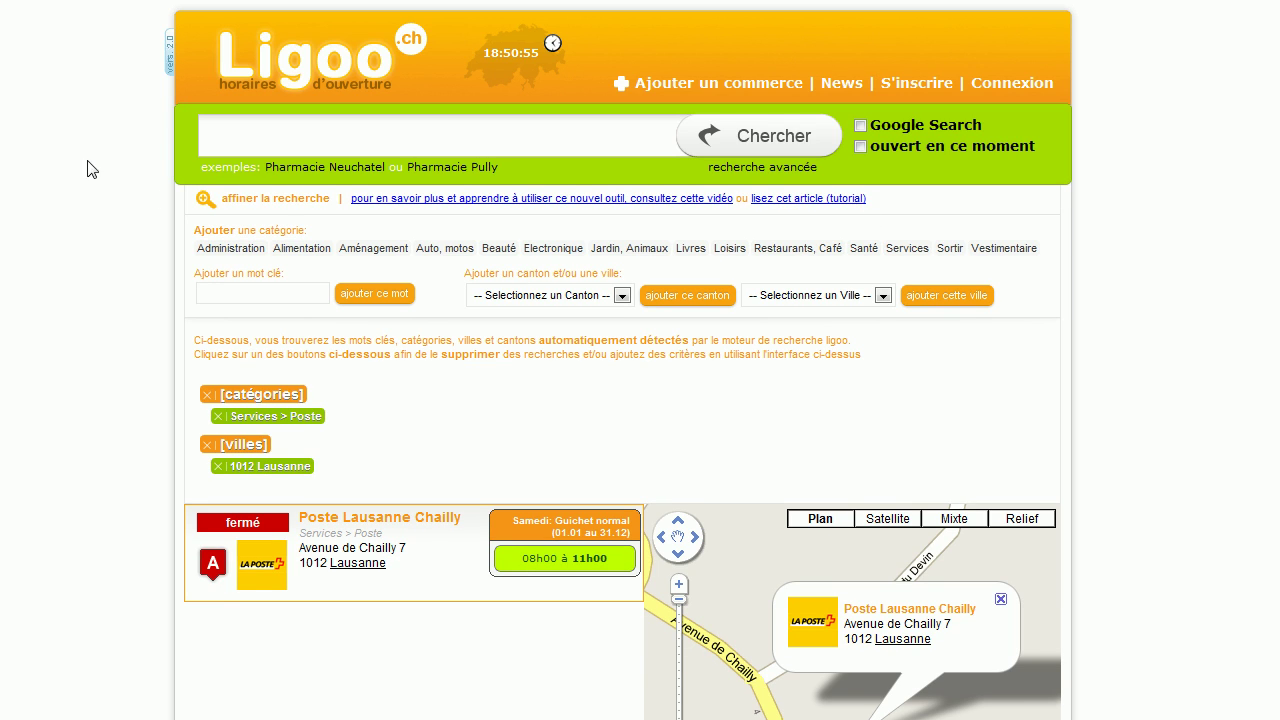
left_click(255, 199)
left_click(228, 199)
- View the Ligoo contact form linked in the page footer and return to the refined search results
scroll(1157, 251, "down", 8)
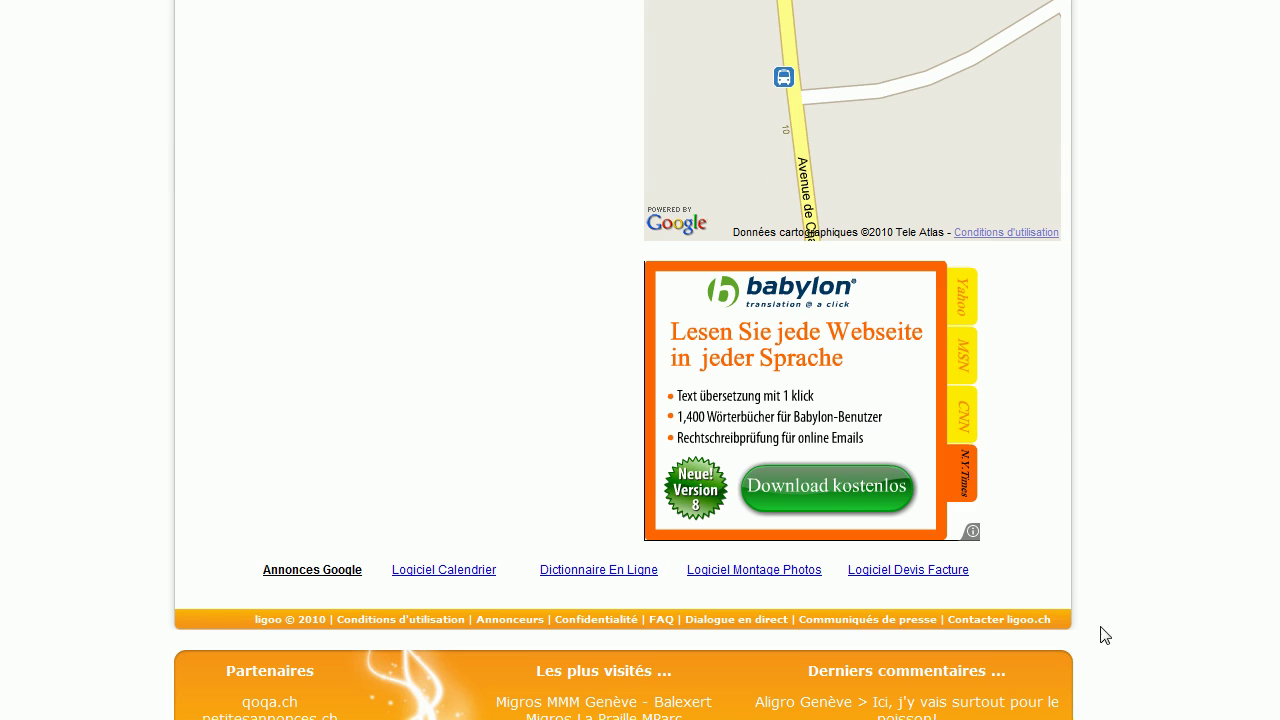
left_click(993, 622)
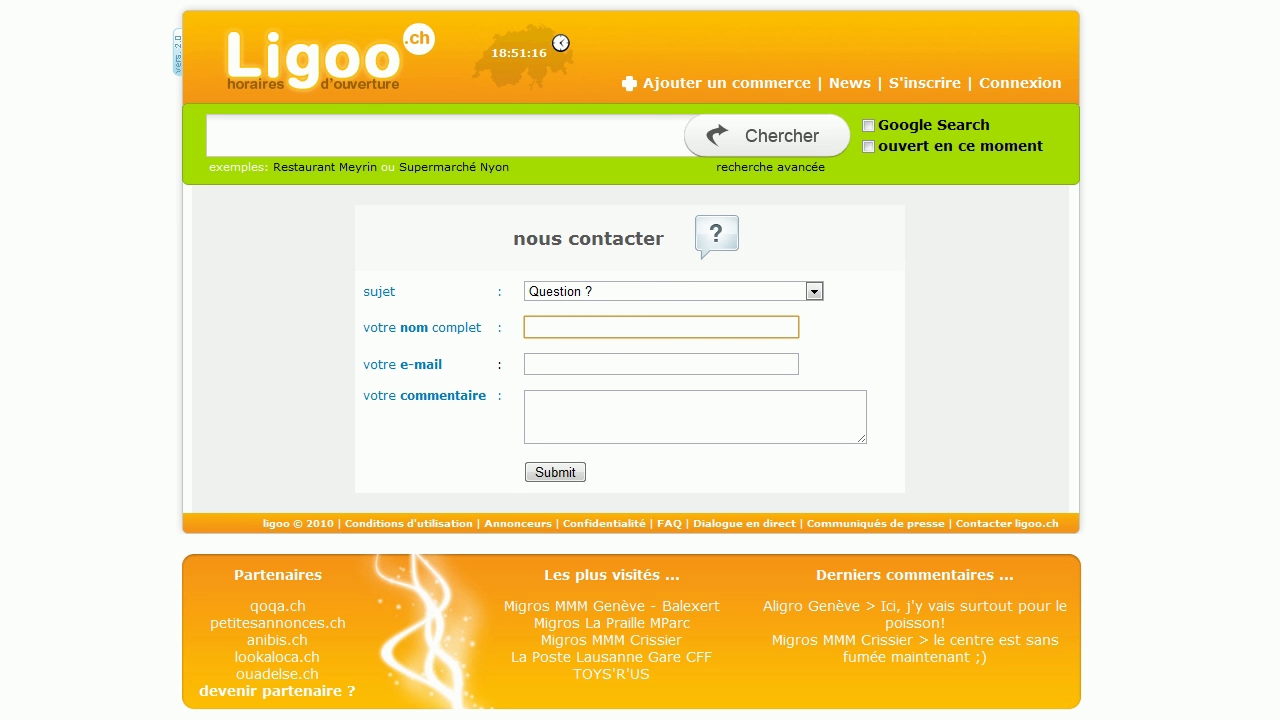
key("alt+Left")
scroll(720, 271, "up", 10)
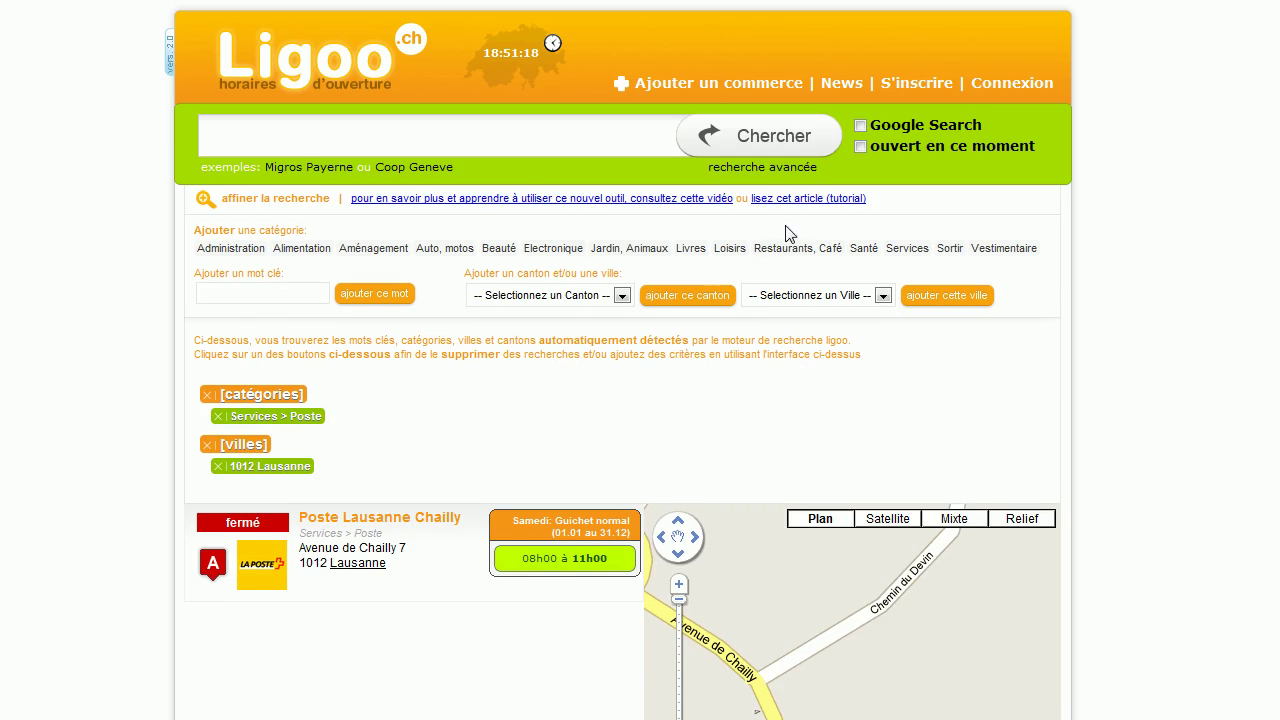
- Open the tutorial article about the new search tool and look through its examples to the end
left_click(812, 199)
scroll(640, 400, "down", 2)
scroll(640, 360, "down", 13)
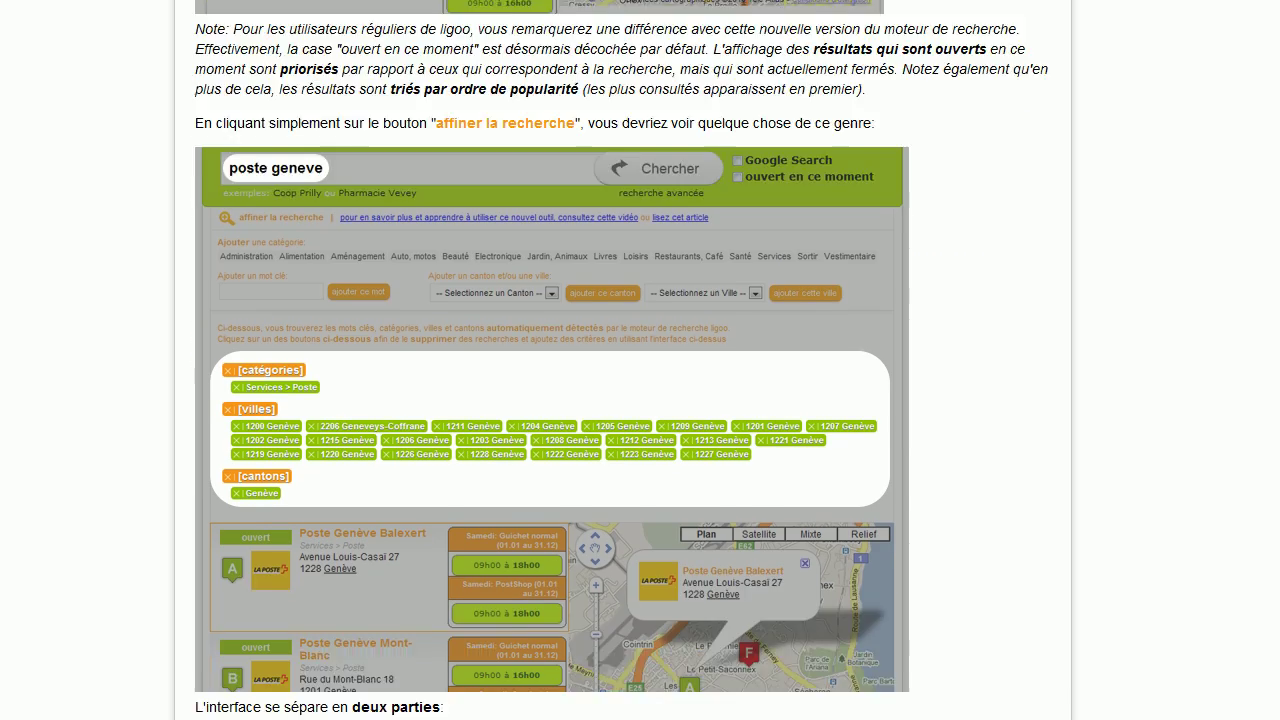
scroll(640, 360, "down", 20)
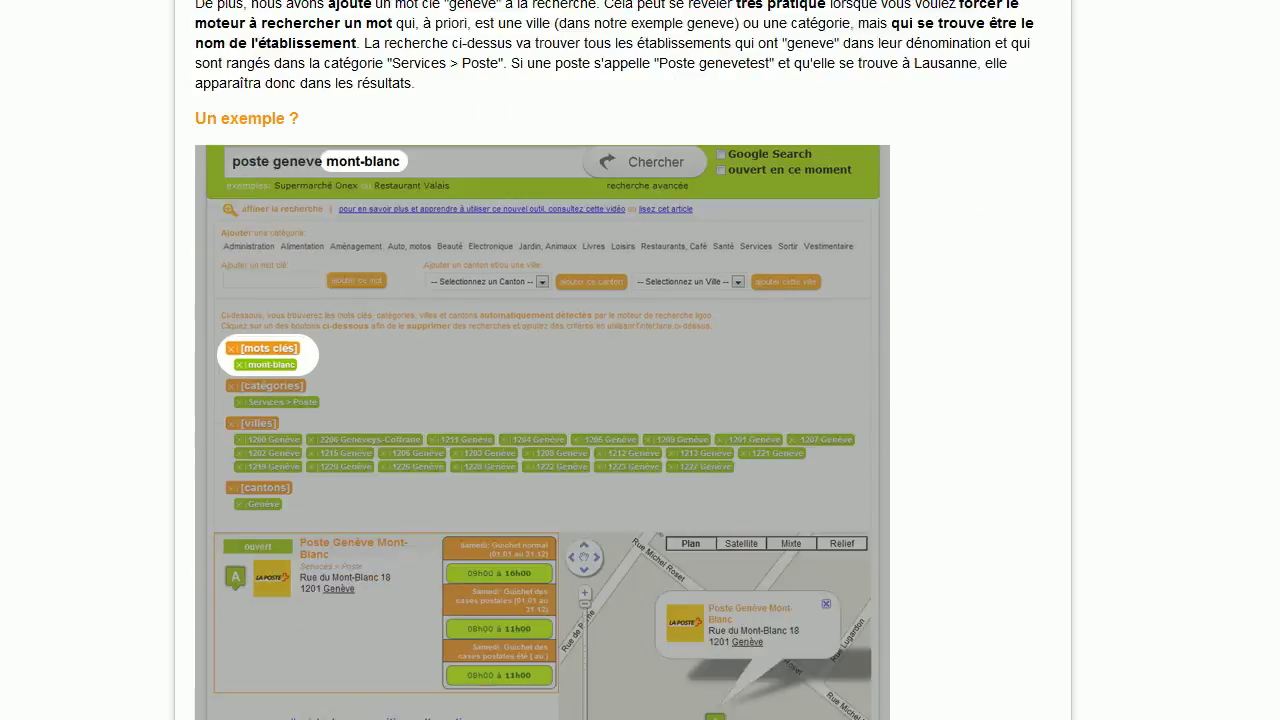
scroll(640, 360, "down", 4)
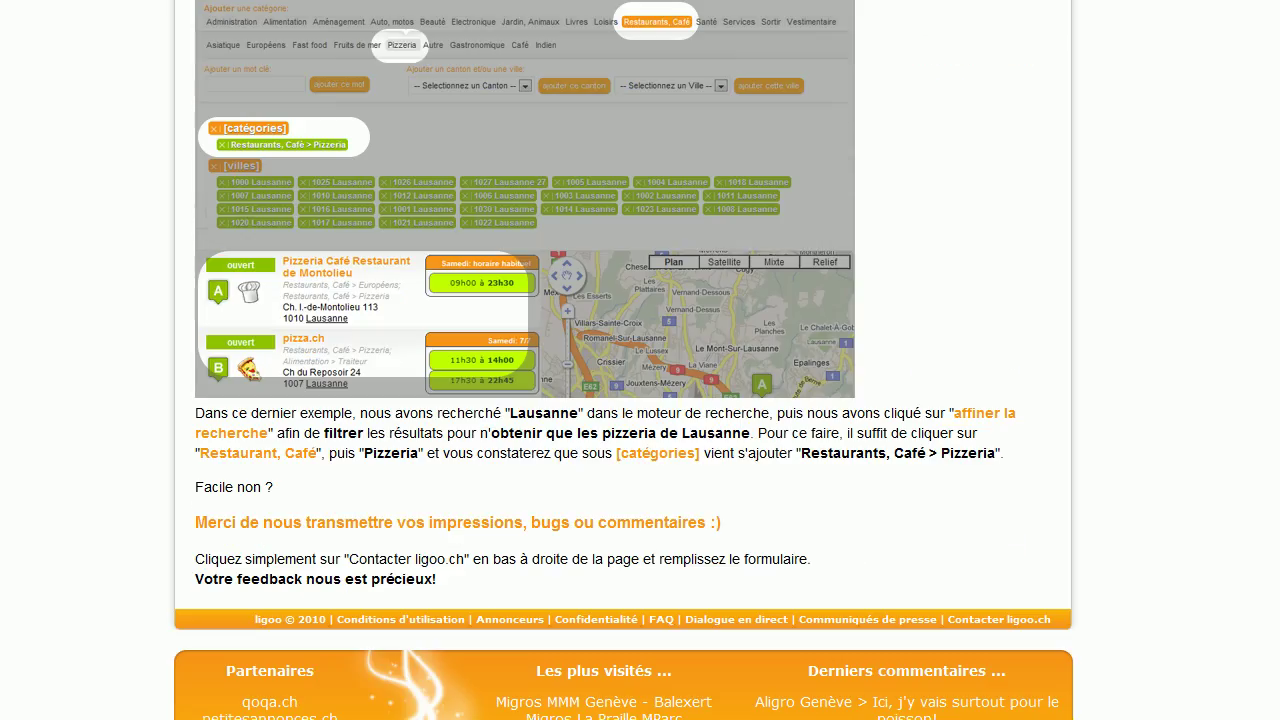